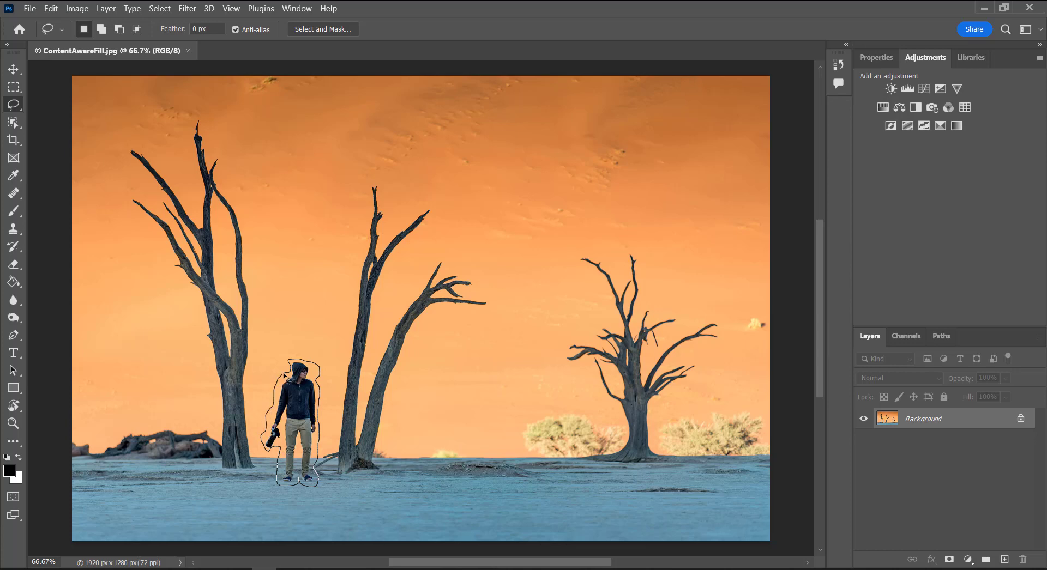
Step: Outline the standing man with a loose Lasso selection and start a Content-Aware Fill on it
{"action": "left_click_drag", "start_coordinate": [284, 375], "coordinate": [285, 375]}
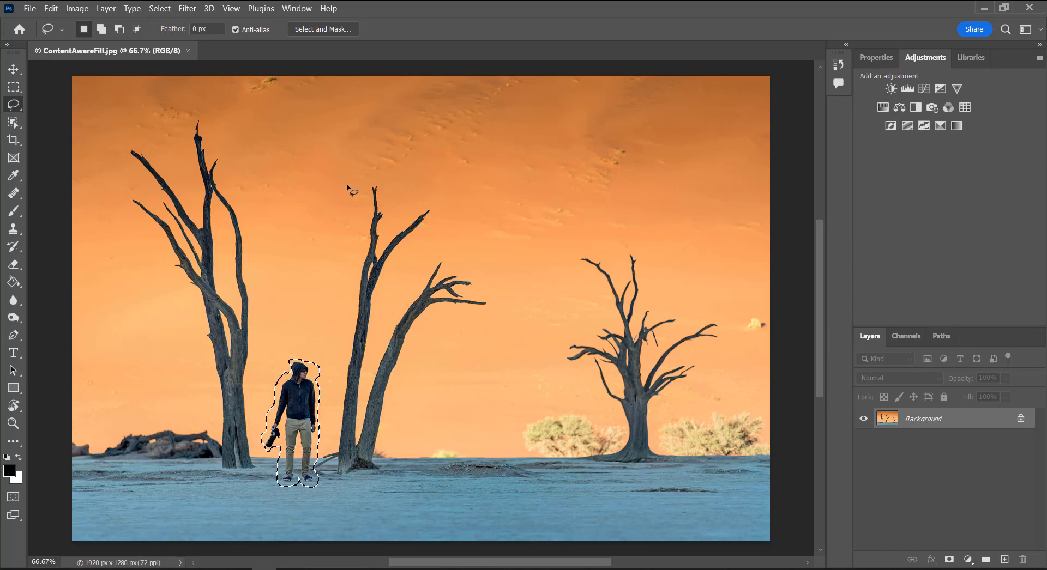
{"action": "left_click", "coordinate": [50, 8]}
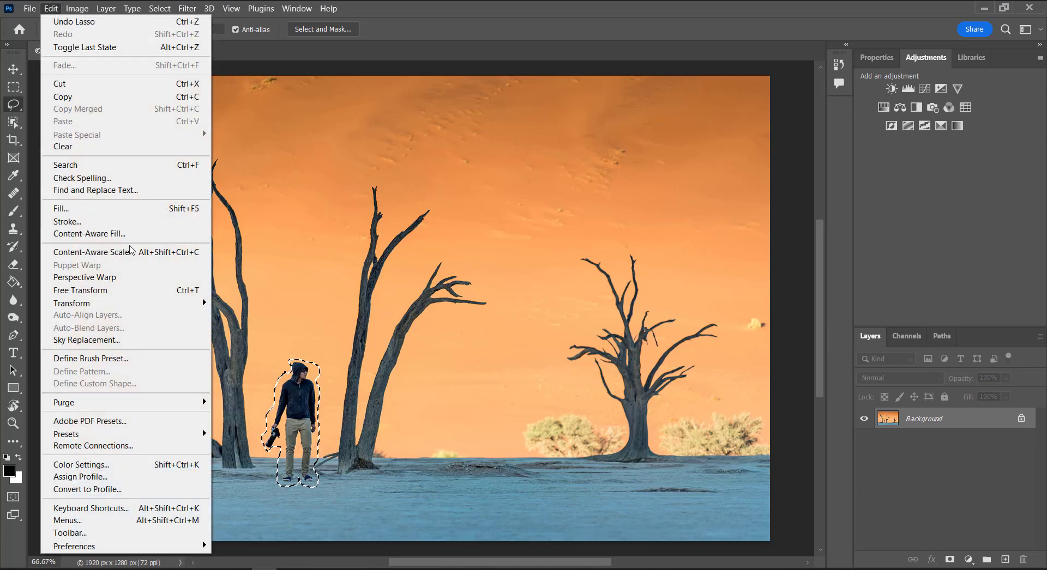
{"action": "left_click", "coordinate": [147, 235]}
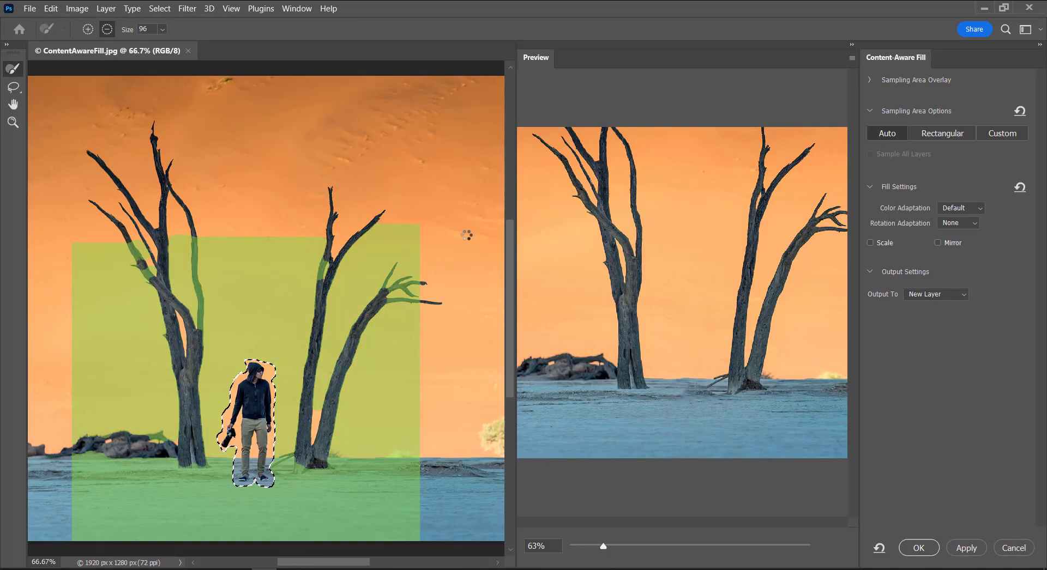
Step: Exclude the lowest strip of blue ground from the green sampling area with the size 96 Sampling Brush
{"action": "left_click_drag", "start_coordinate": [603, 547], "coordinate": [632, 552]}
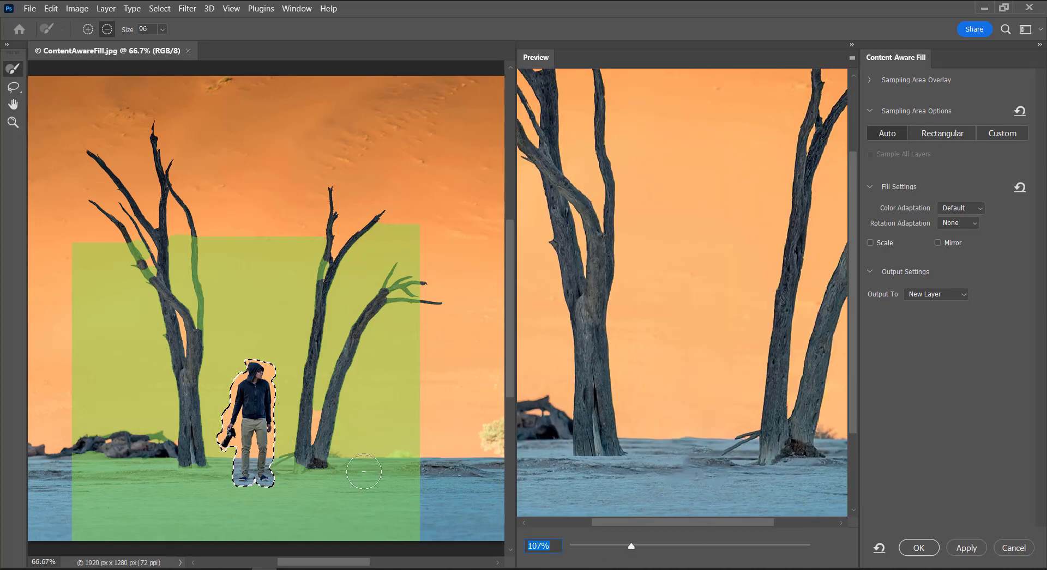
{"action": "scroll", "coordinate": [490, 432], "scroll_direction": "down", "scroll_amount": 2}
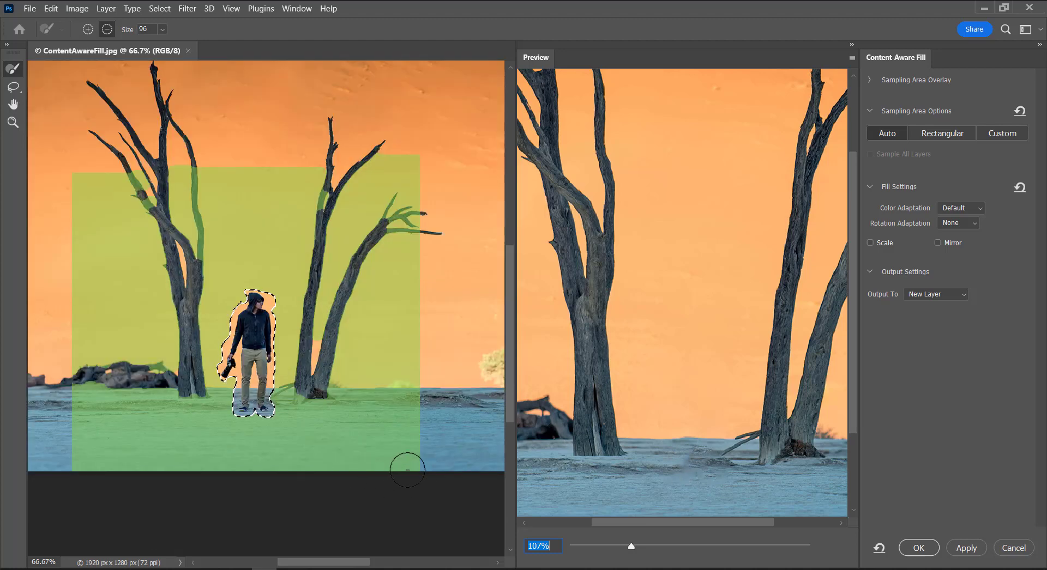
{"action": "left_click_drag", "start_coordinate": [407, 470], "coordinate": [65, 468]}
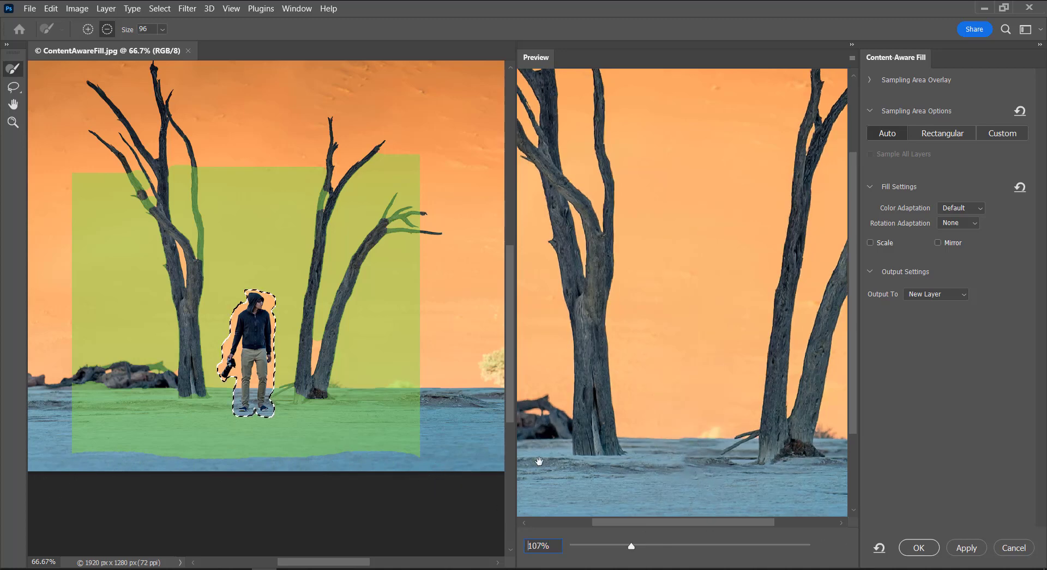
{"action": "mouse_move", "coordinate": [427, 465]}
{"action": "left_mouse_down"}
{"action": "mouse_move", "coordinate": [217, 470]}
{"action": "mouse_move", "coordinate": [61, 457]}
{"action": "mouse_move", "coordinate": [145, 467]}
{"action": "left_mouse_up"}
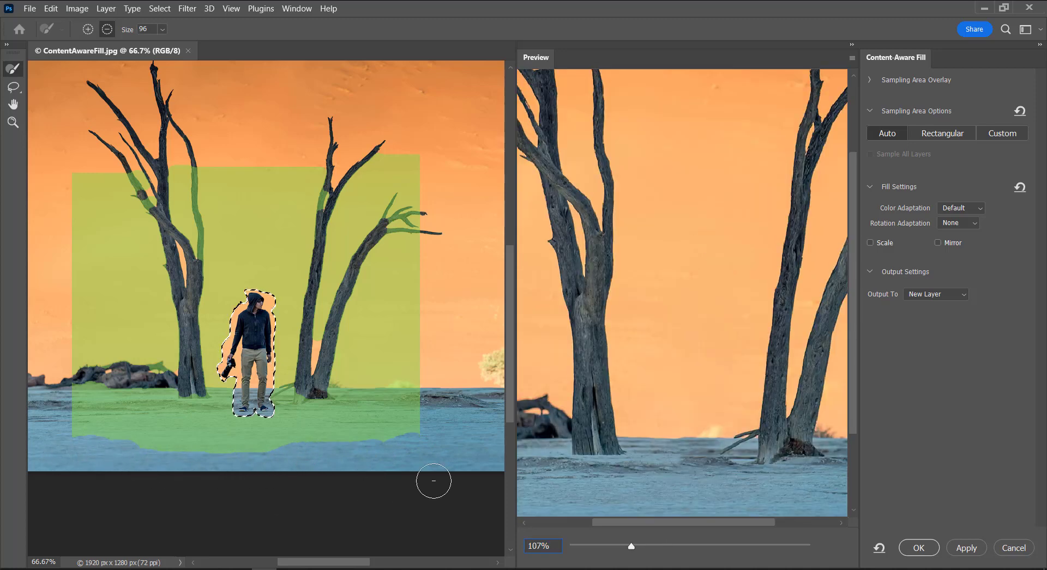
Step: Apply the Content-Aware Fill with output to a new layer, close the workspace and deselect
{"action": "left_click_drag", "start_coordinate": [632, 548], "coordinate": [639, 548]}
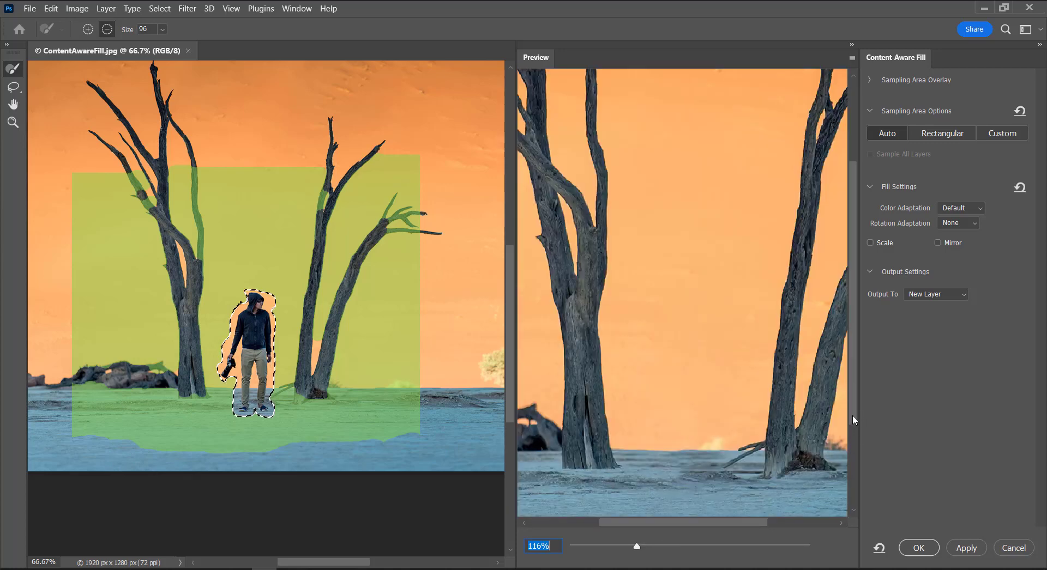
{"action": "left_click_drag", "start_coordinate": [852, 414], "coordinate": [852, 446]}
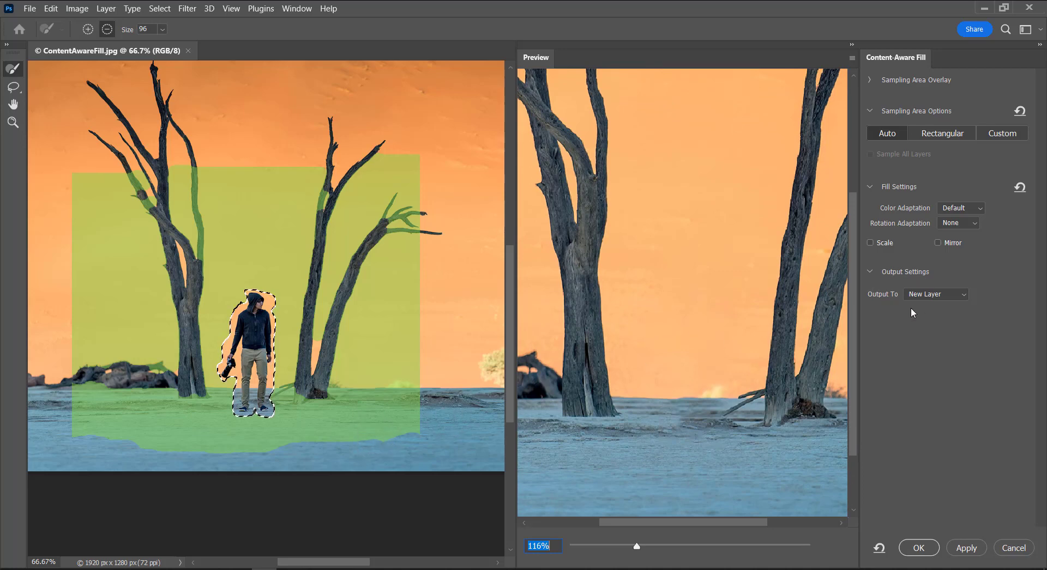
{"action": "left_click", "coordinate": [928, 294]}
{"action": "left_click", "coordinate": [966, 548]}
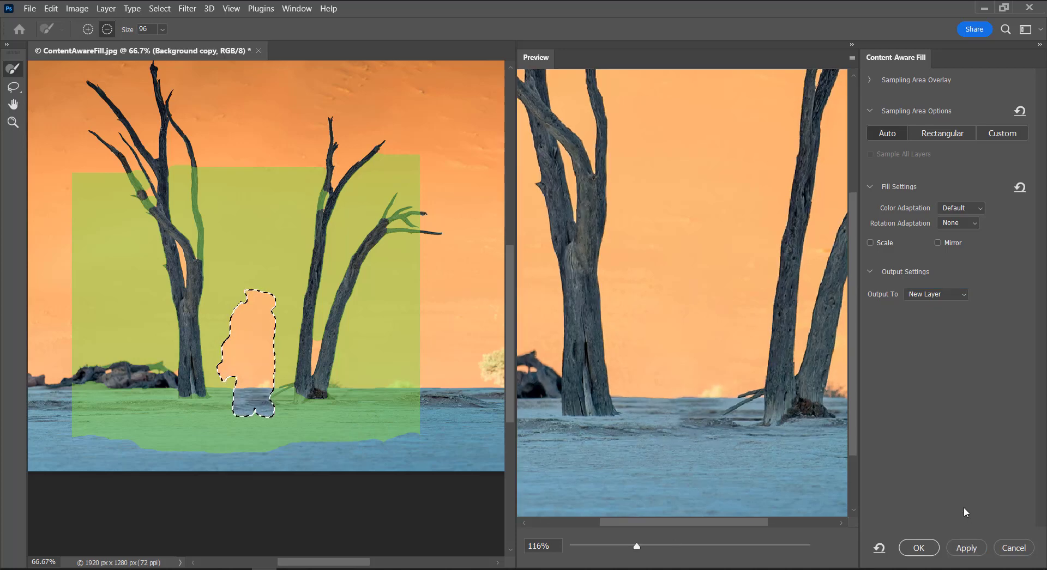
{"action": "left_click", "coordinate": [926, 542]}
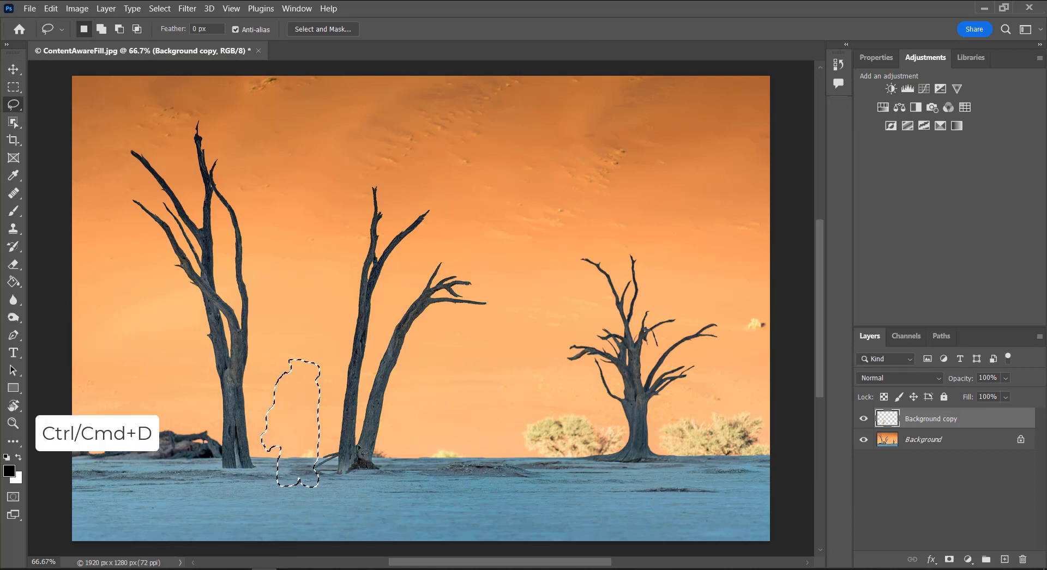
{"action": "key", "text": "ctrl+d"}
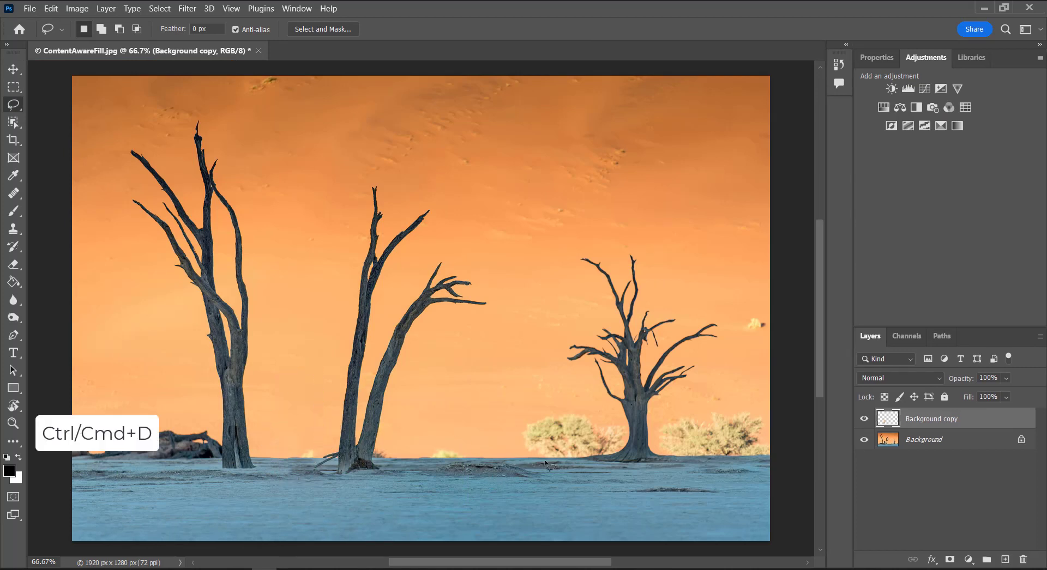
Step: Examine the filled area up close and on its own by hiding the Background layer and showing it again
{"action": "key", "text": "v"}
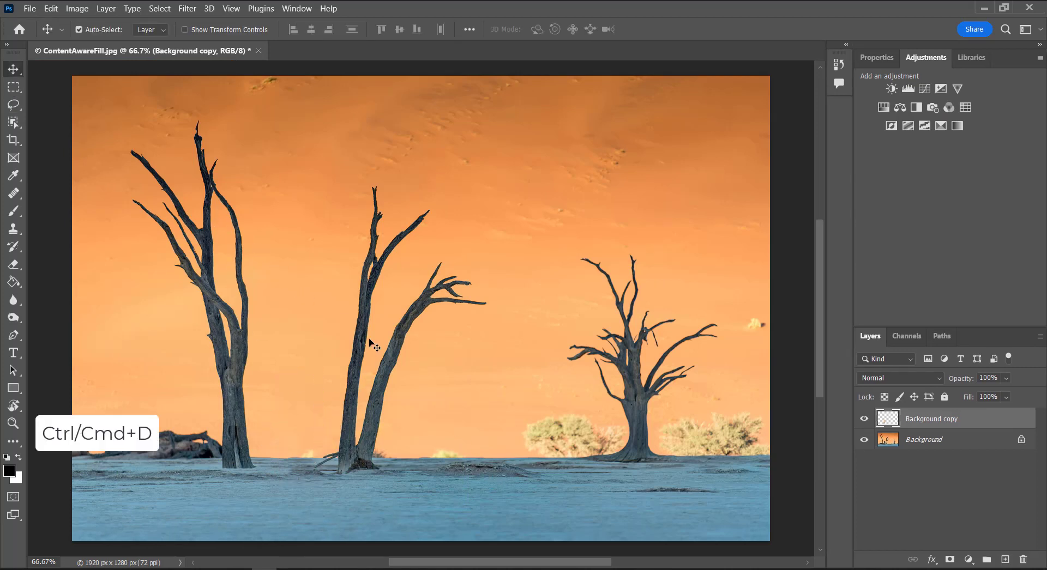
{"action": "scroll", "coordinate": [283, 480], "scroll_direction": "up", "scroll_amount": 4}
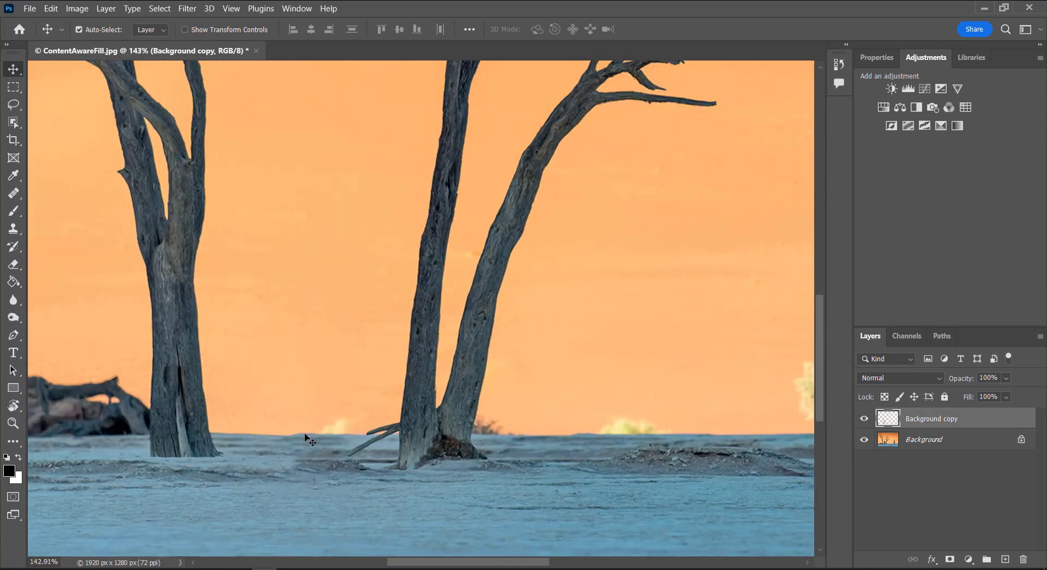
{"action": "left_click", "coordinate": [866, 440]}
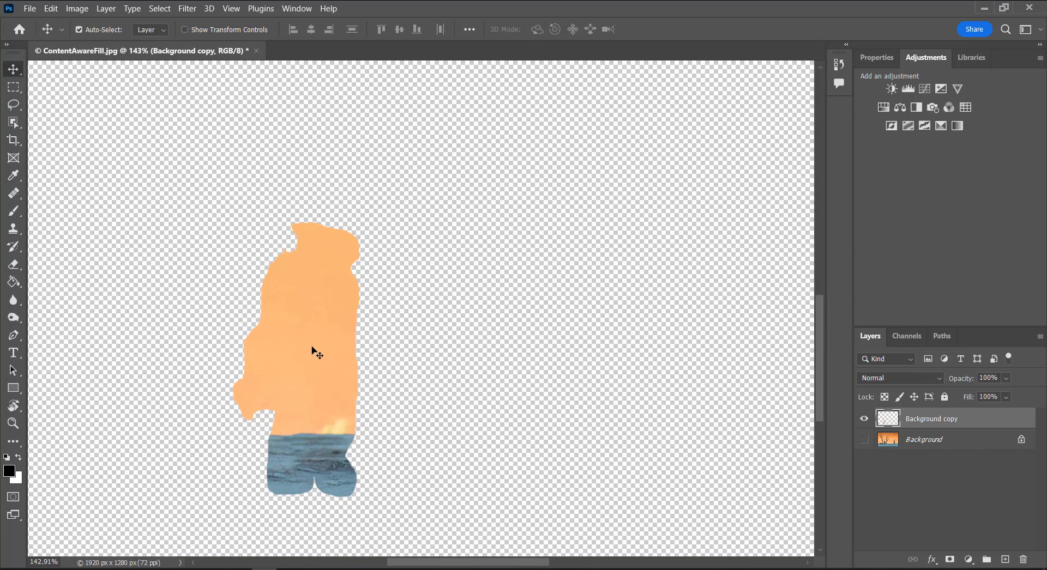
{"action": "scroll", "coordinate": [327, 352], "scroll_direction": "down", "scroll_amount": 5}
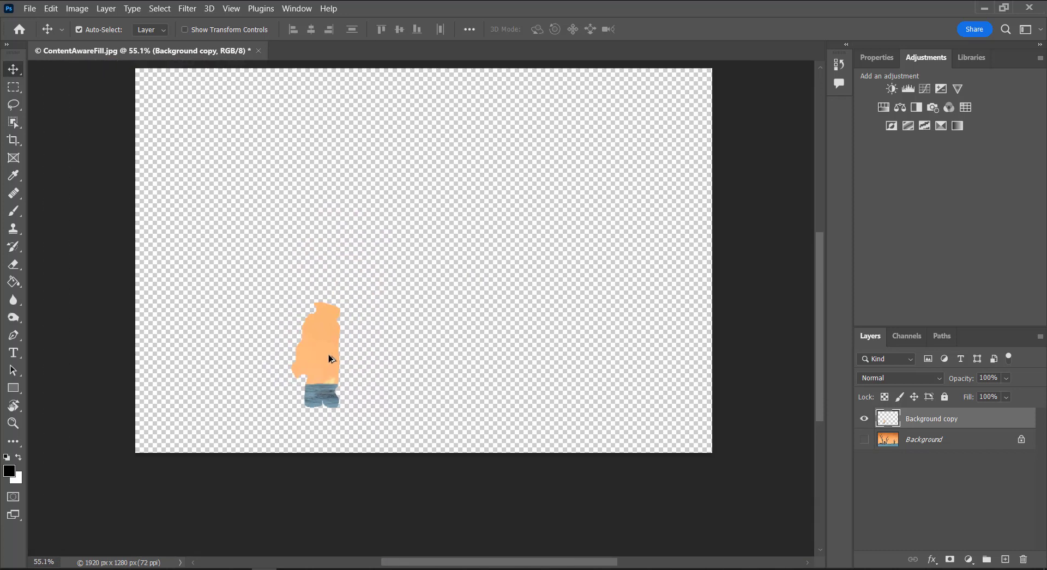
{"action": "left_click_drag", "start_coordinate": [400, 378], "coordinate": [392, 409]}
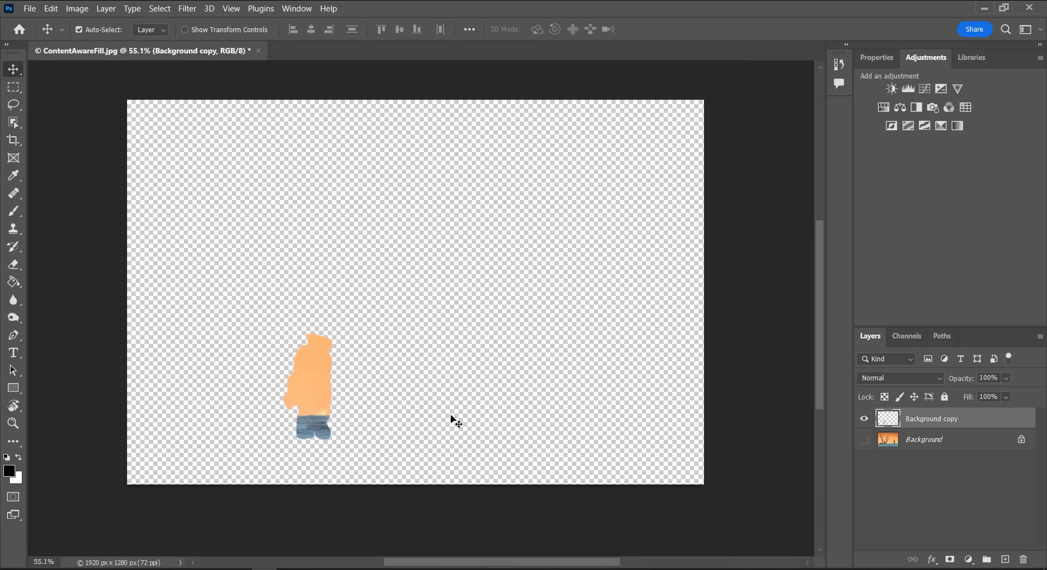
{"action": "left_click", "coordinate": [864, 441]}
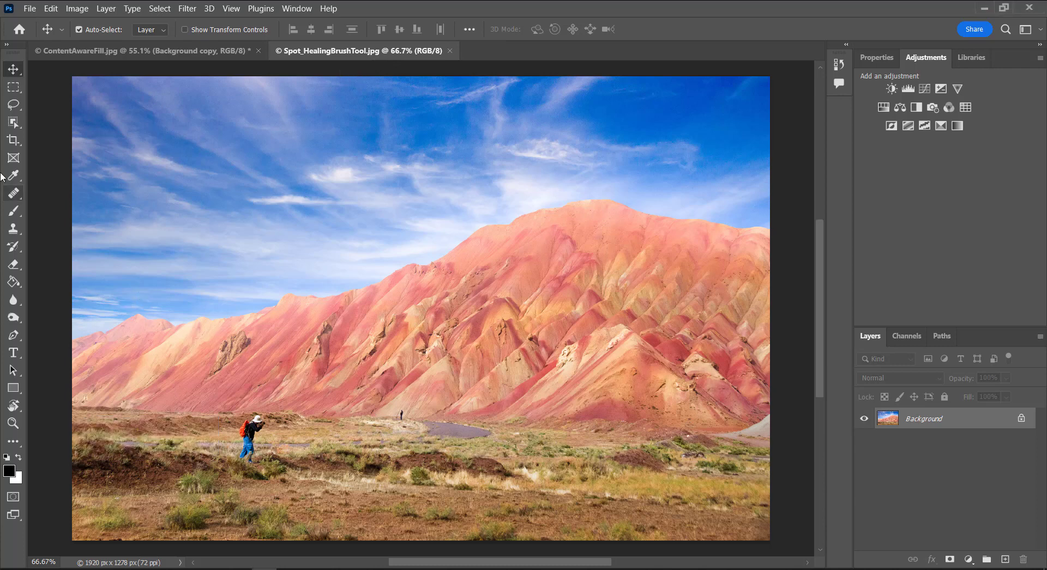
Step: Choose the Spot Healing Brush for the mountain photo and duplicate its Background layer
{"action": "left_click", "coordinate": [19, 192]}
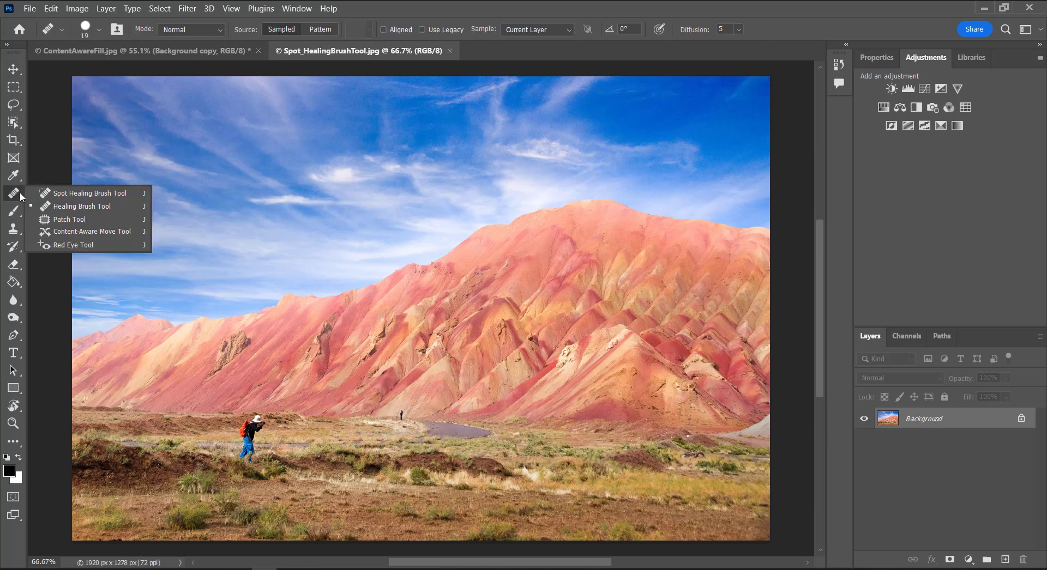
{"action": "left_click", "coordinate": [114, 197]}
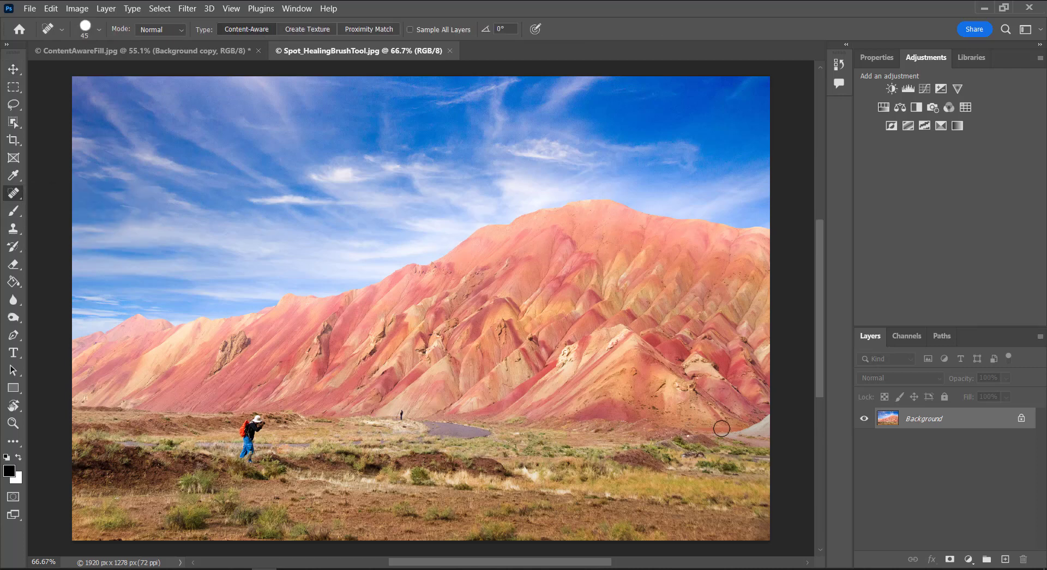
{"action": "key", "text": "ctrl+j"}
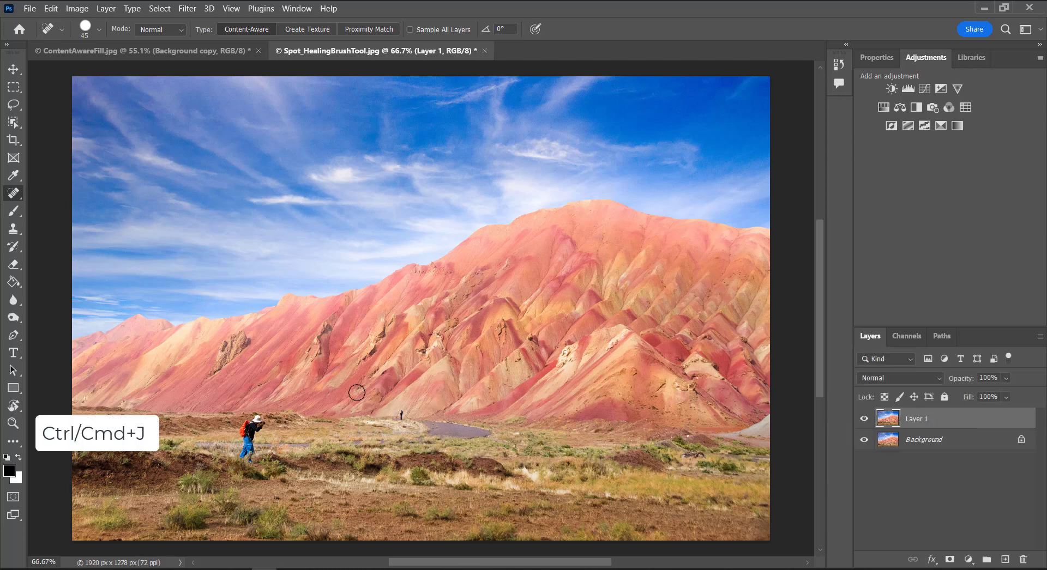
Step: Remove the tiny distant person at the foot of the mountain with the Spot Healing Brush at size 7
{"action": "scroll", "coordinate": [260, 485], "scroll_direction": "up", "scroll_amount": 3}
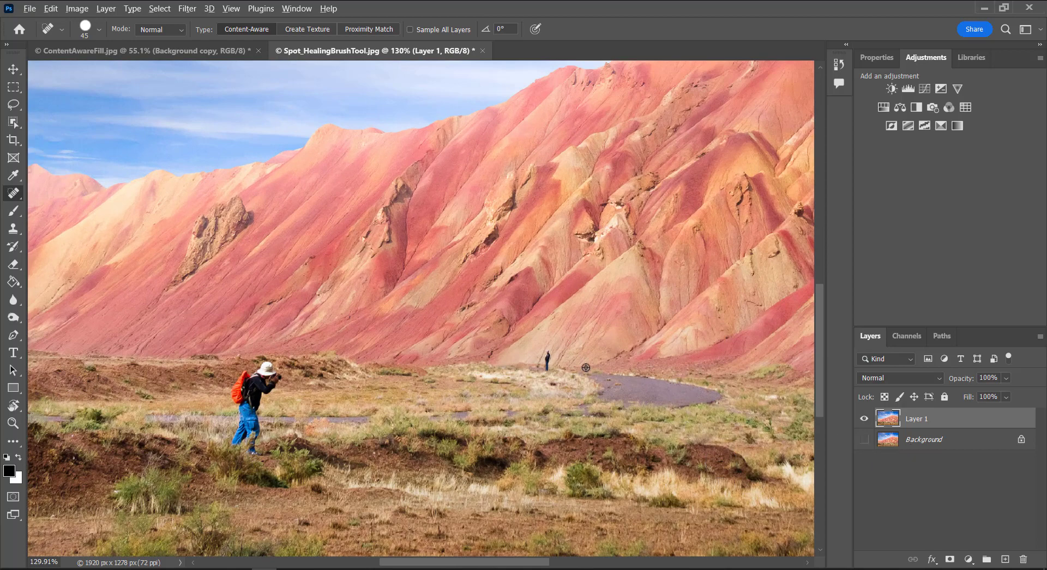
{"action": "scroll", "coordinate": [585, 367], "scroll_direction": "up", "scroll_amount": 6}
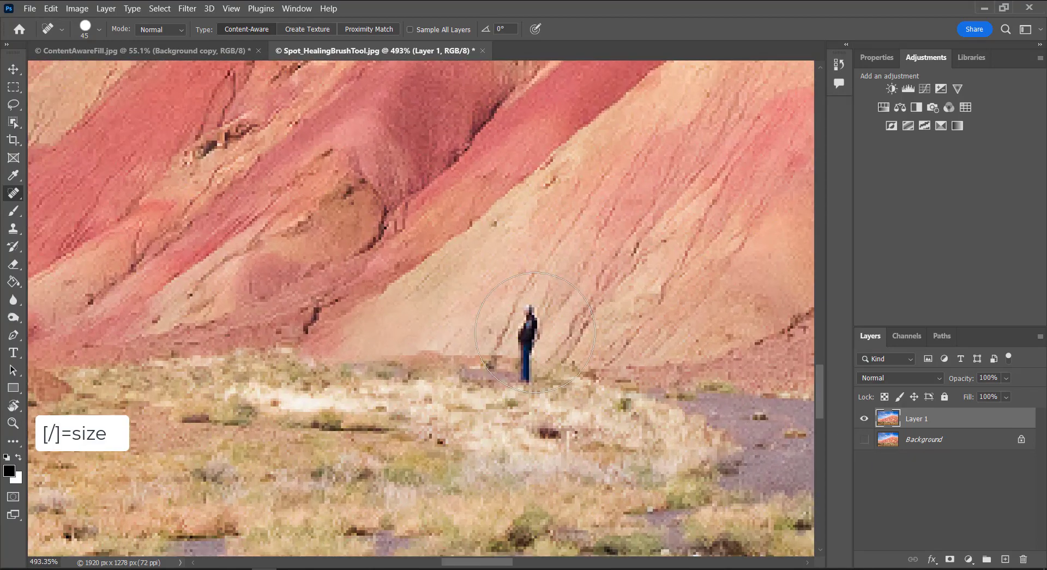
{"action": "key", "text": "bracketleft"}
{"action": "key", "text": "bracketleft"}
{"action": "key", "text": "bracketleft"}
{"action": "key", "text": "bracketleft"}
{"action": "key", "text": "bracketleft"}
{"action": "left_click_drag", "start_coordinate": [530, 312], "coordinate": [527, 386]}
Step: Remove the photographer with the orange backpack using the Spot Healing Brush at size 45
{"action": "scroll", "coordinate": [637, 394], "scroll_direction": "down", "scroll_amount": 10}
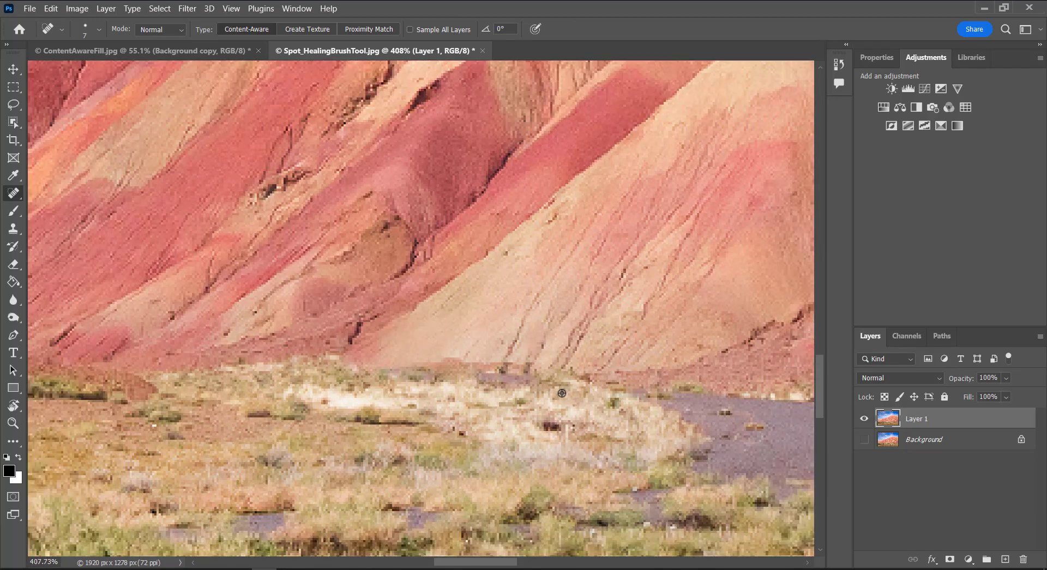
{"action": "scroll", "coordinate": [371, 327], "scroll_direction": "down", "scroll_amount": 2}
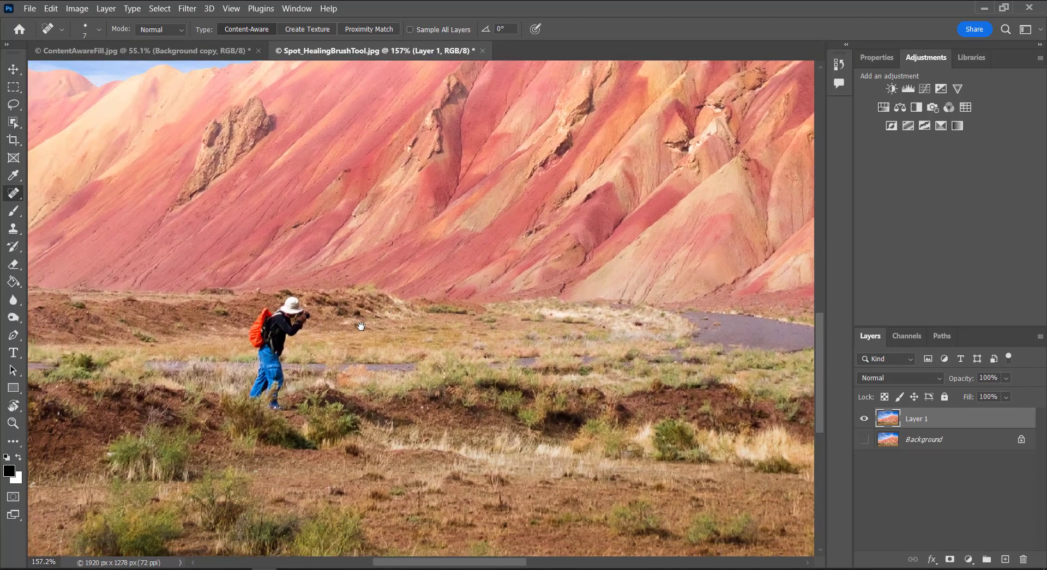
{"action": "key", "text": "bracketright"}
{"action": "key", "text": "bracketright"}
{"action": "key", "text": "bracketright"}
{"action": "key", "text": "bracketright"}
{"action": "key", "text": "bracketright"}
{"action": "key", "text": "bracketright"}
{"action": "key", "text": "bracketright"}
{"action": "key", "text": "bracketright"}
{"action": "key", "text": "bracketright"}
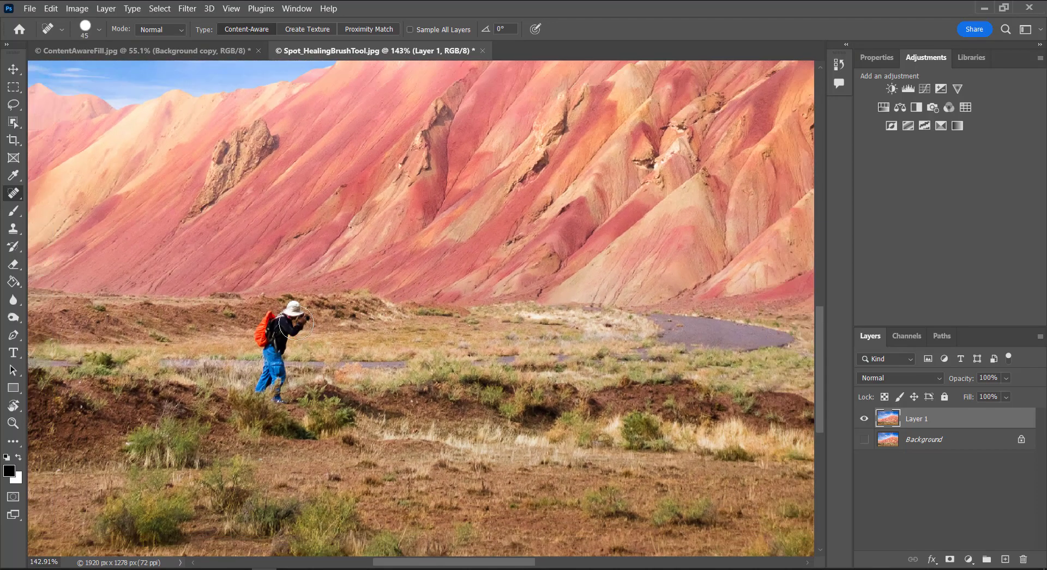
{"action": "mouse_move", "coordinate": [297, 316]}
{"action": "left_mouse_down"}
{"action": "mouse_move", "coordinate": [267, 320]}
{"action": "mouse_move", "coordinate": [274, 372]}
{"action": "mouse_move", "coordinate": [263, 389]}
{"action": "mouse_move", "coordinate": [283, 401]}
{"action": "mouse_move", "coordinate": [294, 381]}
{"action": "left_mouse_up"}
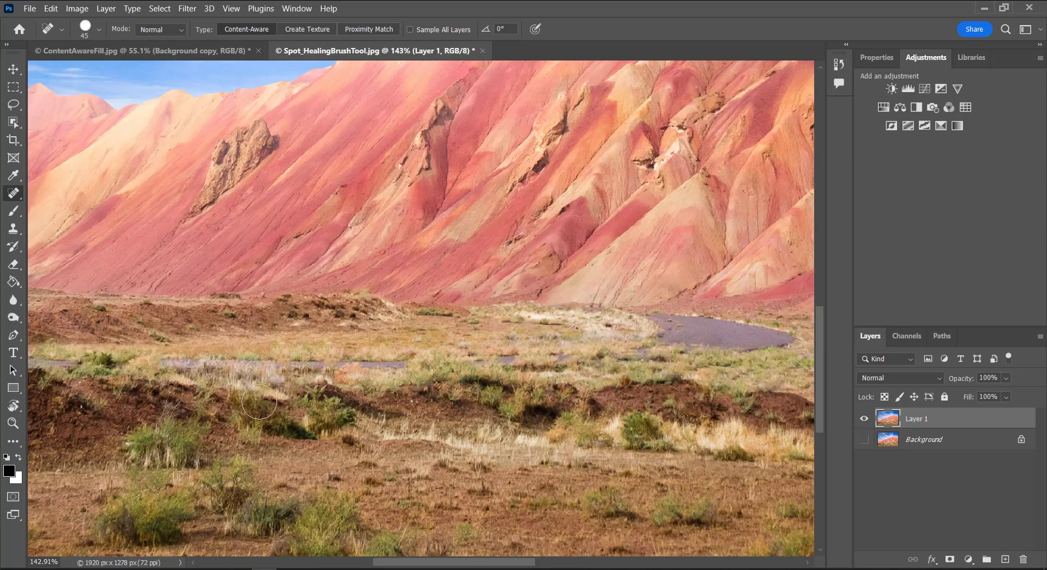
Step: Examine the healed area and compare the photo before and after by hiding and showing Layer 1
{"action": "scroll", "coordinate": [244, 407], "scroll_direction": "up", "scroll_amount": 5}
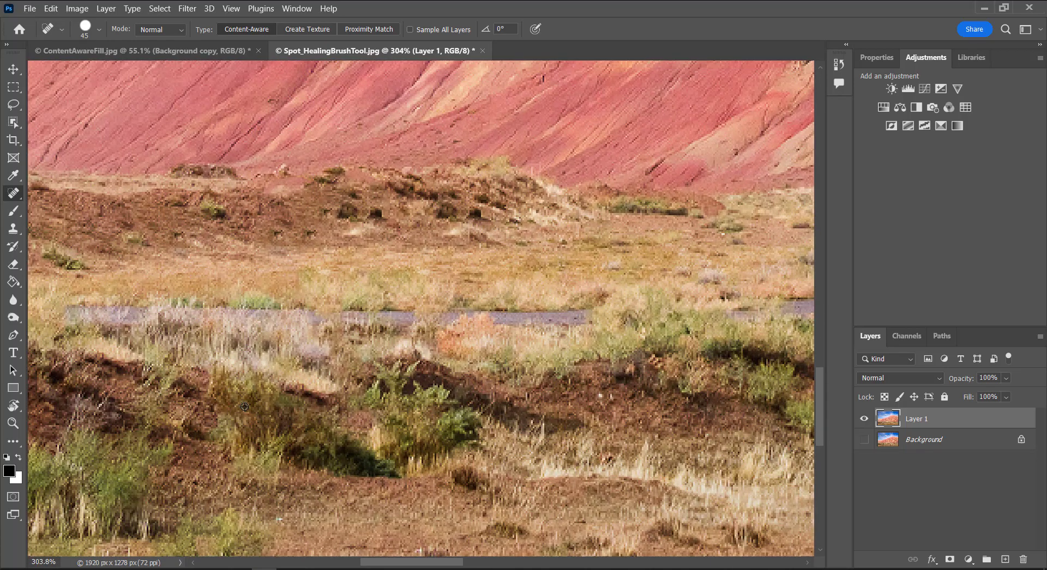
{"action": "scroll", "coordinate": [244, 406], "scroll_direction": "down", "scroll_amount": 8}
{"action": "key", "text": "v"}
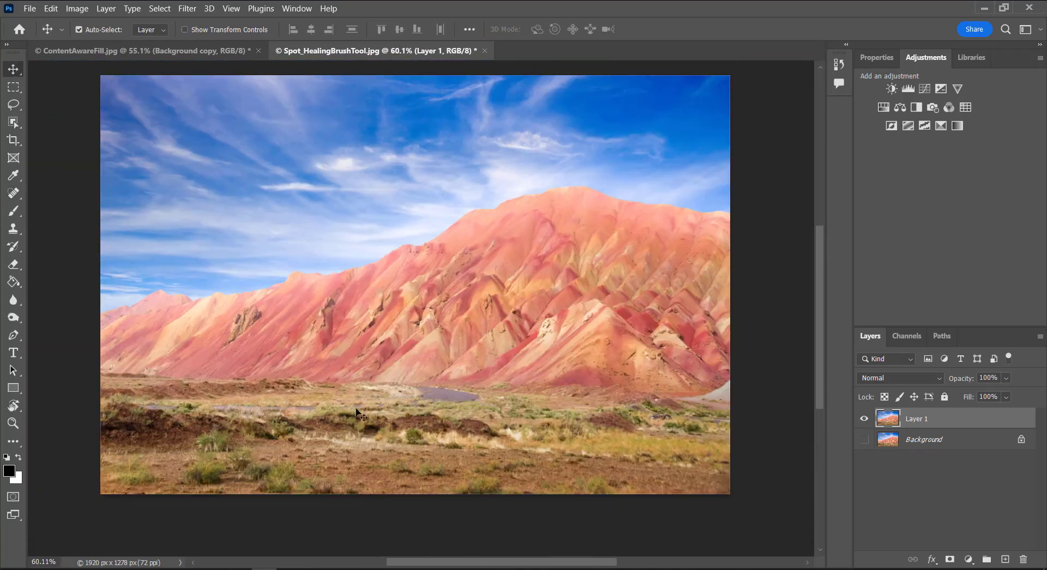
{"action": "left_click", "coordinate": [864, 419]}
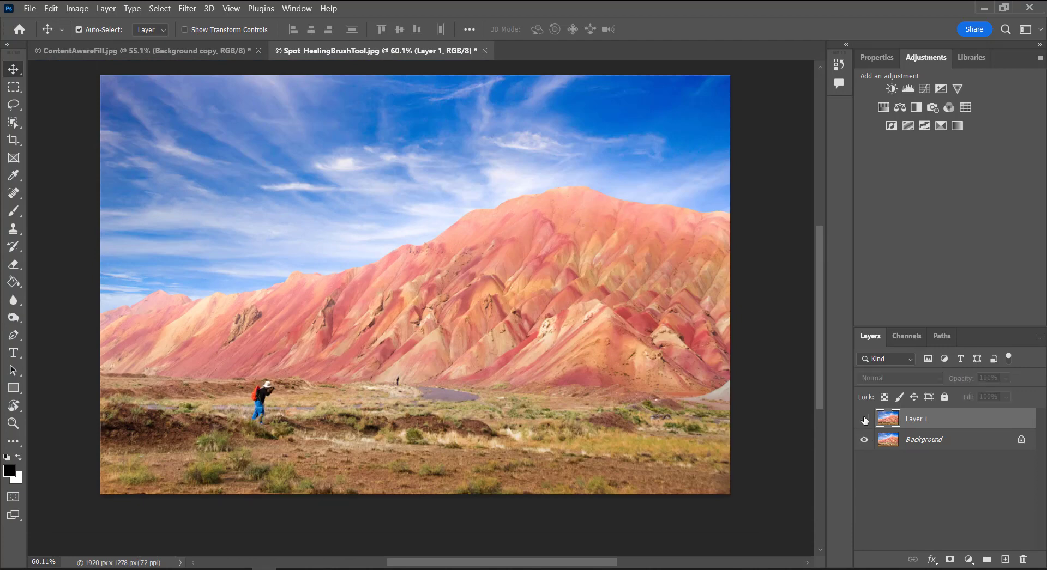
{"action": "left_click", "coordinate": [864, 419]}
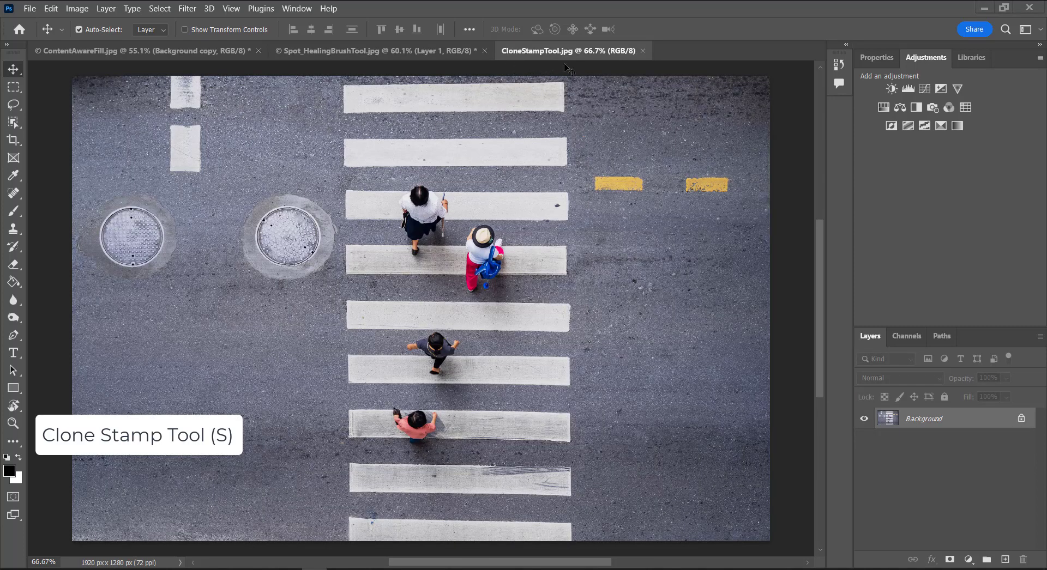
Step: Choose the Clone Stamp tool for the crosswalk photo and enlarge its brush to size 150
{"action": "left_click", "coordinate": [18, 234]}
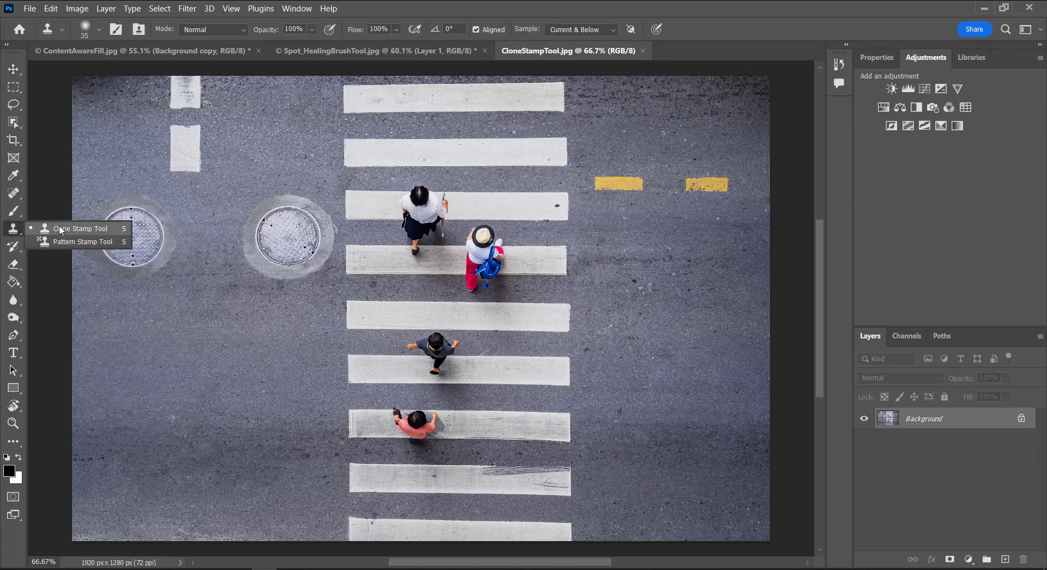
{"action": "left_click", "coordinate": [100, 231]}
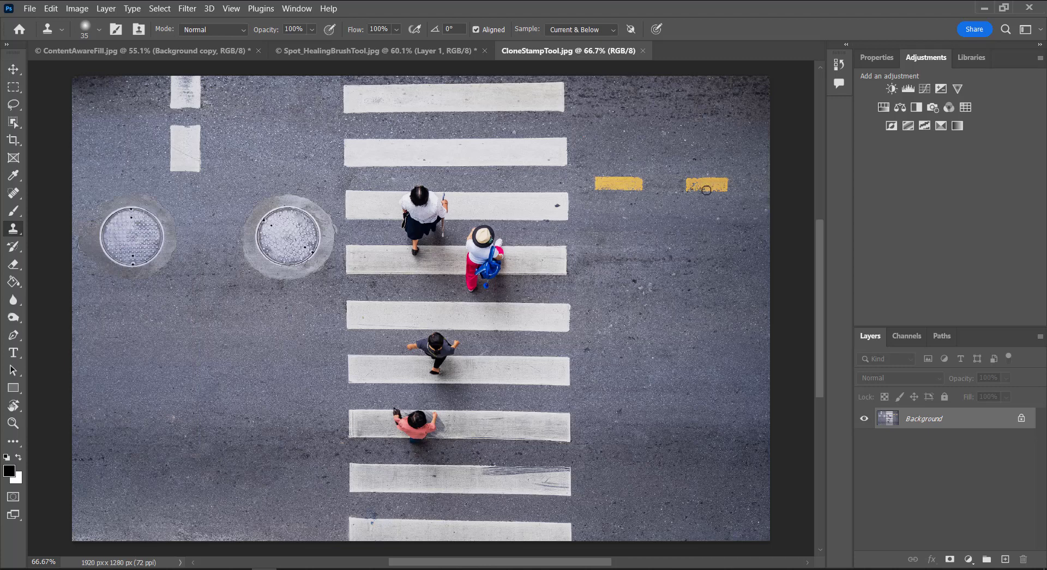
{"action": "key", "text": "bracketright"}
{"action": "key", "text": "bracketright"}
{"action": "key", "text": "bracketright"}
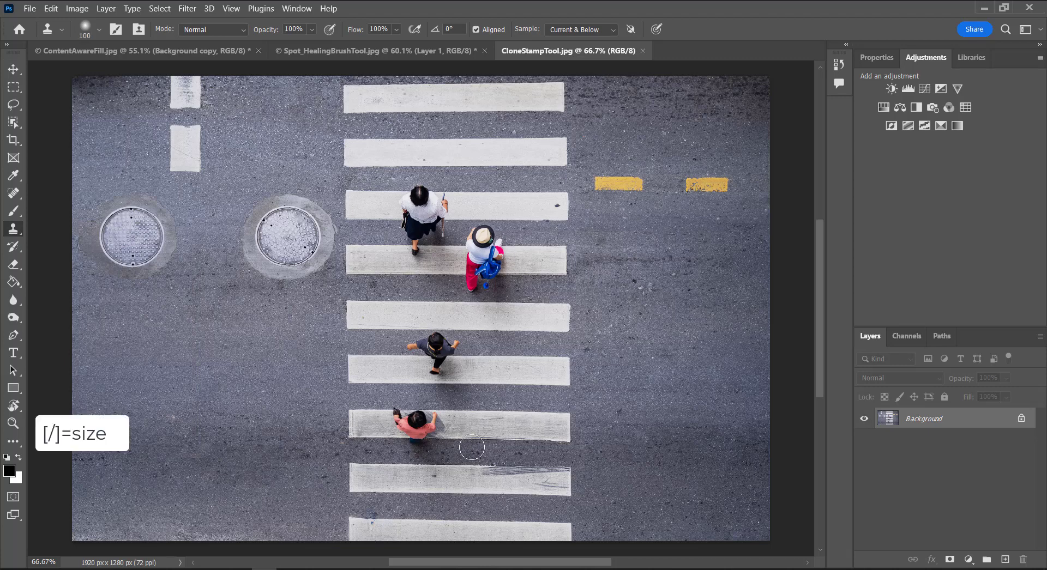
{"action": "scroll", "coordinate": [459, 446], "scroll_direction": "up", "scroll_amount": 5}
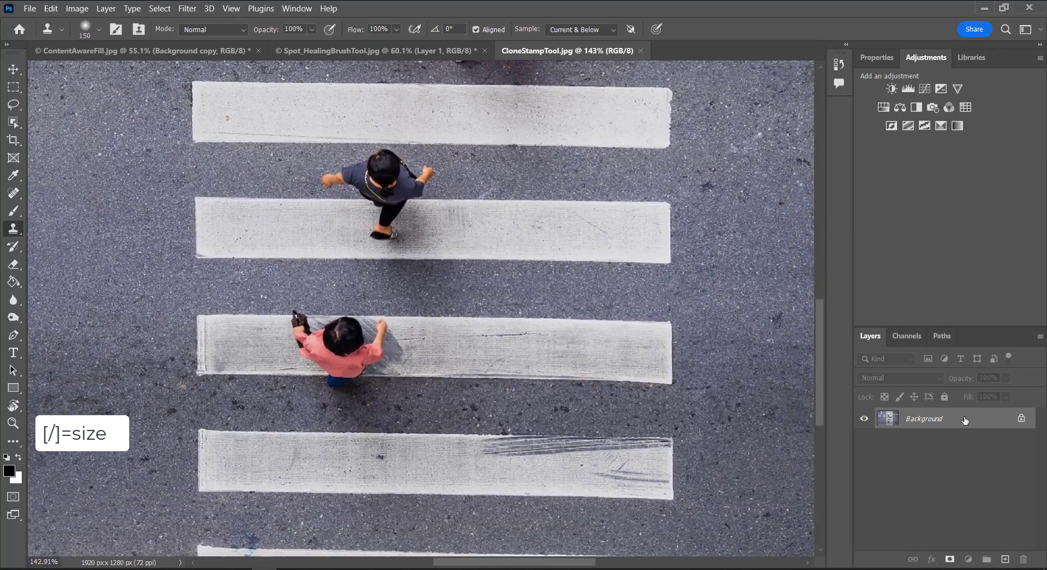
Step: Duplicate the Background layer and paint out the pedestrian in the pink shirt with the Clone Stamp at size 100, sampling the same stripe's lower edge
{"action": "key", "text": "ctrl+j"}
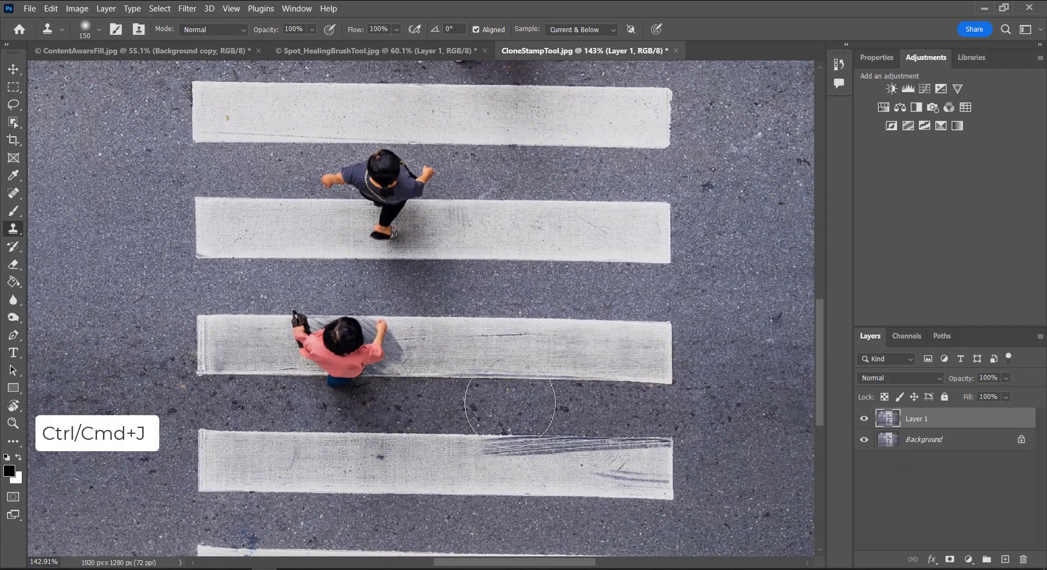
{"action": "key", "text": "bracketleft"}
{"action": "key", "text": "bracketleft"}
{"action": "left_click", "coordinate": [586, 377], "text": "alt"}
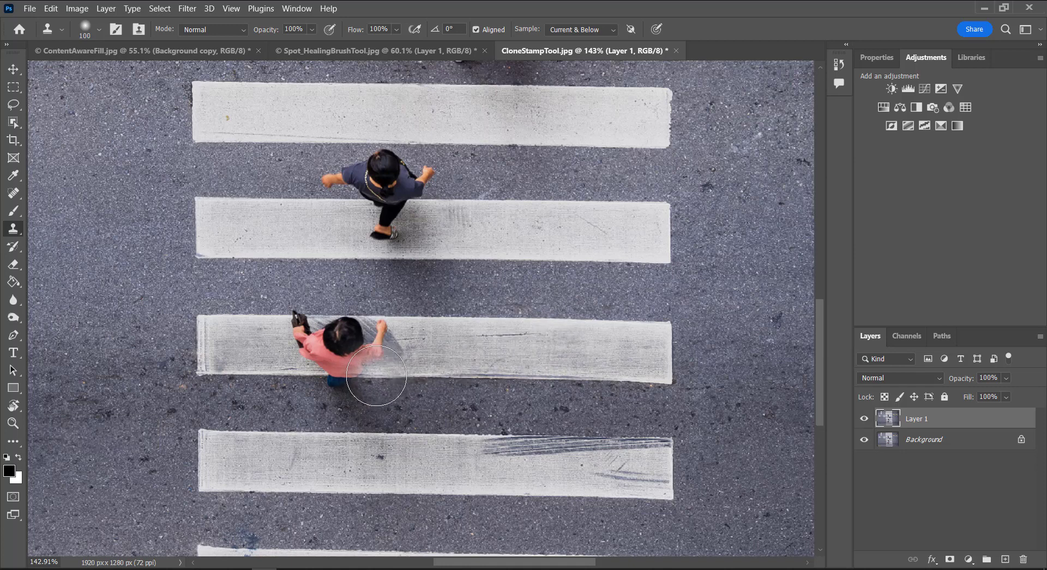
{"action": "mouse_move", "coordinate": [379, 376]}
{"action": "left_mouse_down"}
{"action": "mouse_move", "coordinate": [324, 384]}
{"action": "mouse_move", "coordinate": [361, 382]}
{"action": "mouse_move", "coordinate": [341, 370]}
{"action": "mouse_move", "coordinate": [376, 356]}
{"action": "mouse_move", "coordinate": [374, 330]}
{"action": "mouse_move", "coordinate": [380, 348]}
{"action": "mouse_move", "coordinate": [358, 345]}
{"action": "mouse_move", "coordinate": [350, 330]}
{"action": "mouse_move", "coordinate": [292, 326]}
{"action": "left_mouse_up"}
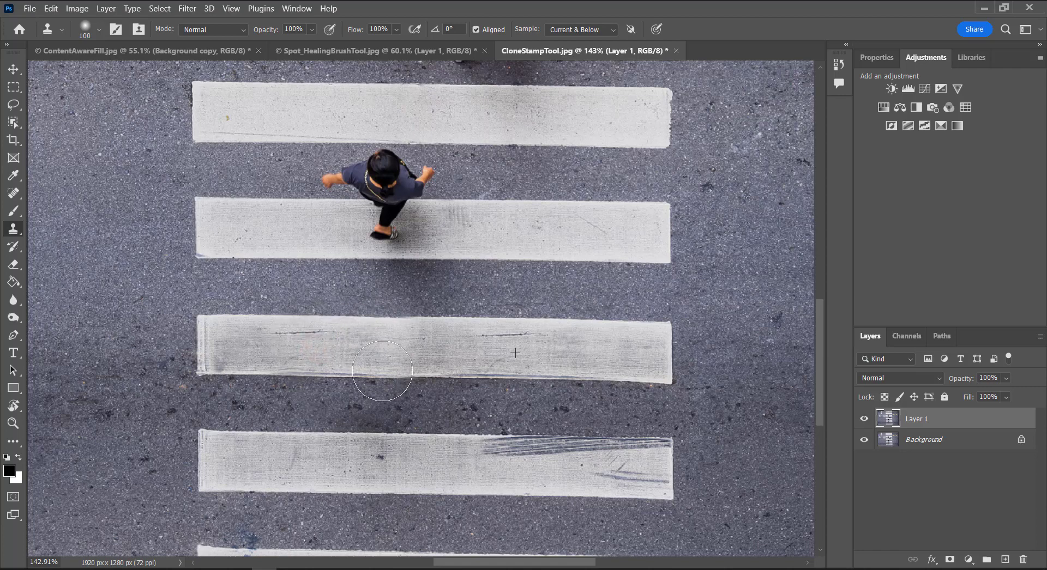
{"action": "left_click", "coordinate": [575, 369]}
{"action": "scroll", "coordinate": [594, 376], "scroll_direction": "down", "scroll_amount": 5}
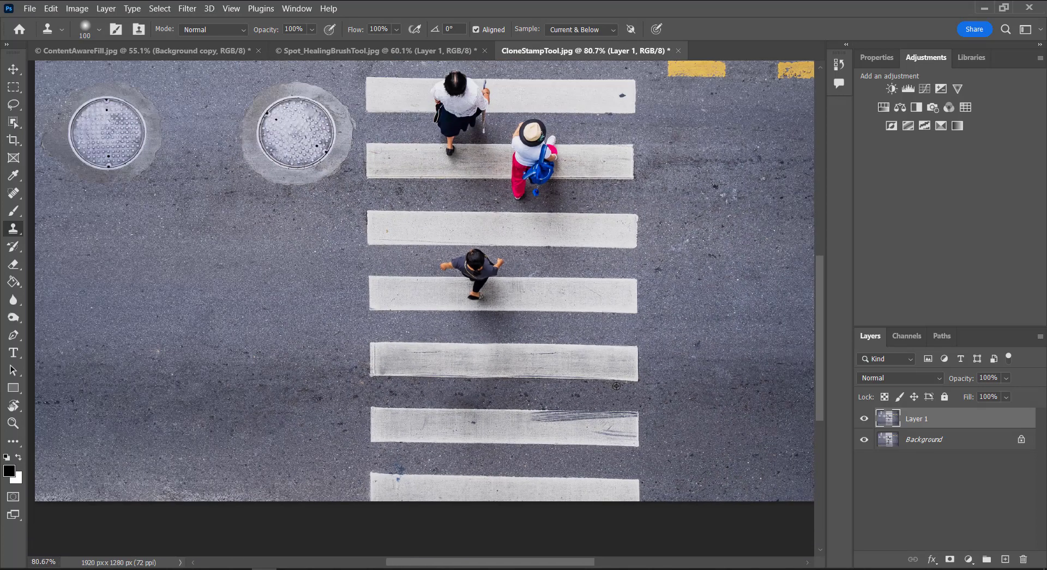
{"action": "scroll", "coordinate": [557, 382], "scroll_direction": "up", "scroll_amount": 5}
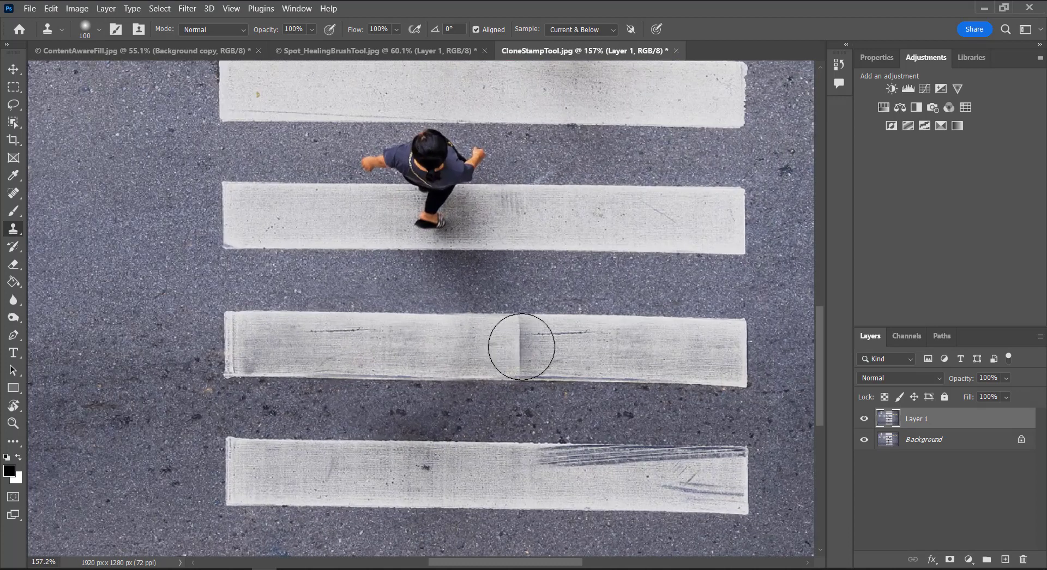
{"action": "key", "text": "ctrl+z"}
Step: Clone clean stripe texture over the repeated dark scratch in the left half of the retouched stripe, using brush size 25
{"action": "key", "text": "bracketleft"}
{"action": "key", "text": "bracketleft"}
{"action": "key", "text": "bracketleft"}
{"action": "key", "text": "bracketleft"}
{"action": "key", "text": "bracketleft"}
{"action": "key", "text": "bracketleft"}
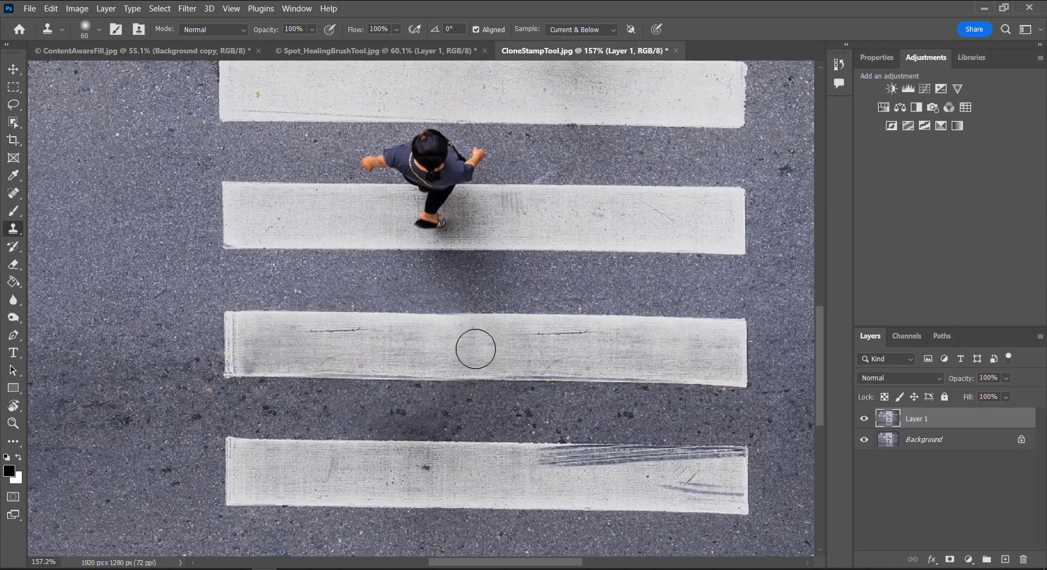
{"action": "key", "text": "bracketleft"}
{"action": "key", "text": "bracketleft"}
{"action": "key", "text": "bracketleft"}
{"action": "key", "text": "bracketleft"}
{"action": "key", "text": "bracketleft"}
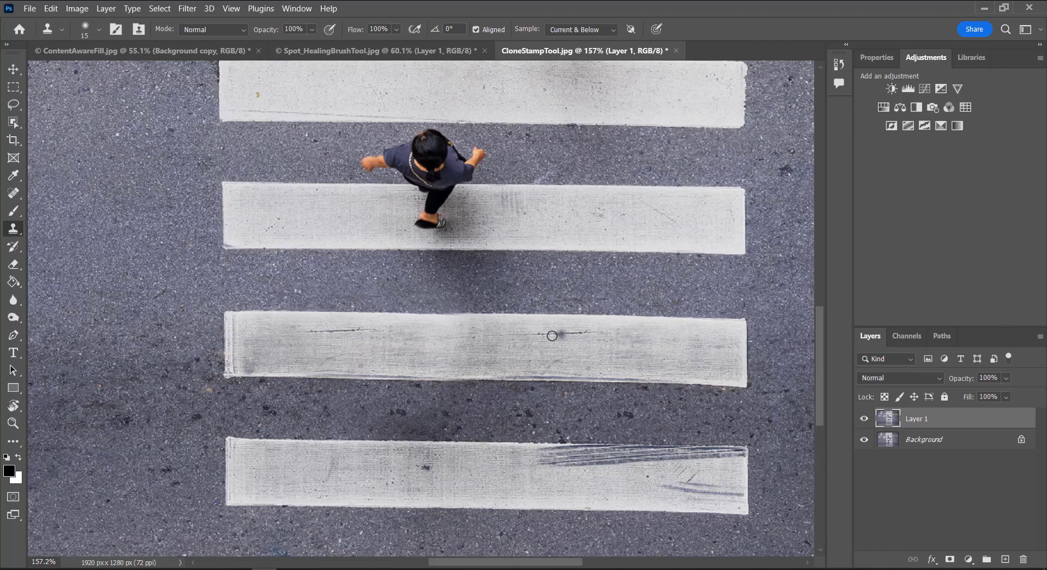
{"action": "scroll", "coordinate": [325, 352], "scroll_direction": "up", "scroll_amount": 3}
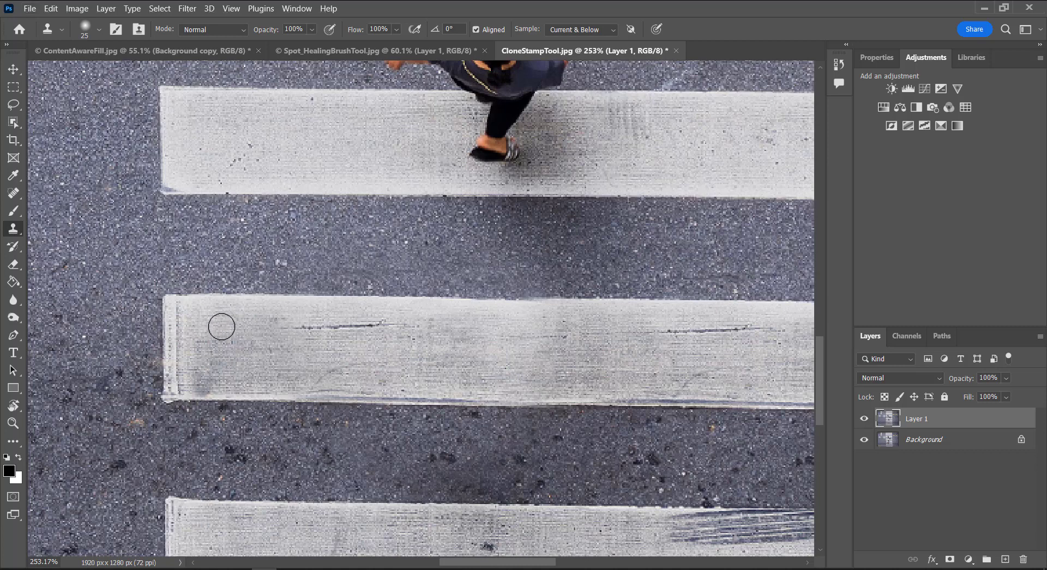
{"action": "left_click", "coordinate": [221, 327], "text": "alt"}
{"action": "mouse_move", "coordinate": [297, 327]}
{"action": "left_mouse_down"}
{"action": "mouse_move", "coordinate": [323, 325]}
{"action": "mouse_move", "coordinate": [315, 315]}
{"action": "mouse_move", "coordinate": [438, 324]}
{"action": "left_mouse_up"}
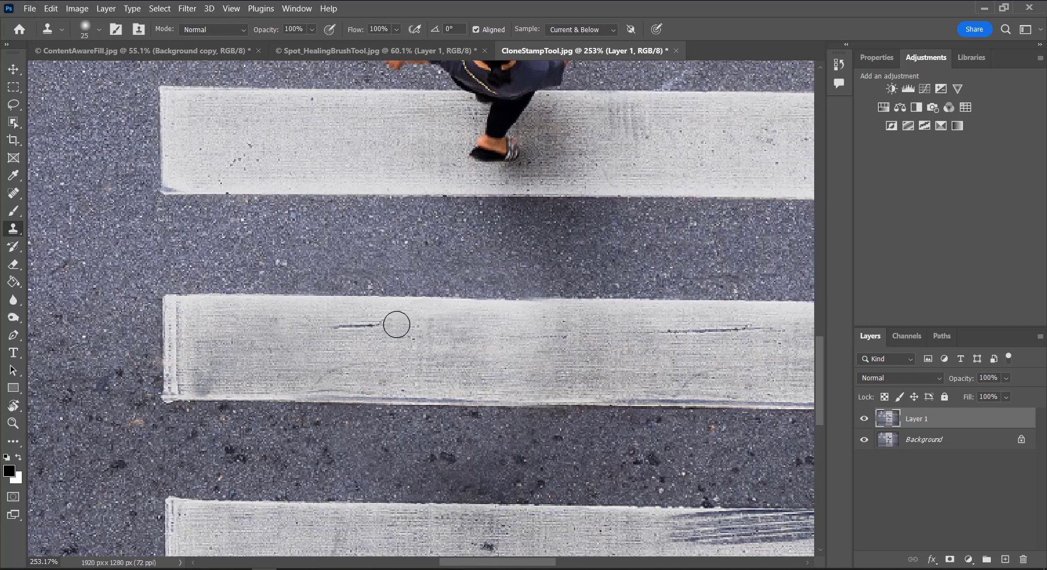
{"action": "mouse_move", "coordinate": [396, 324]}
{"action": "left_mouse_down"}
{"action": "mouse_move", "coordinate": [370, 328]}
{"action": "mouse_move", "coordinate": [383, 318]}
{"action": "mouse_move", "coordinate": [337, 325]}
{"action": "left_mouse_up"}
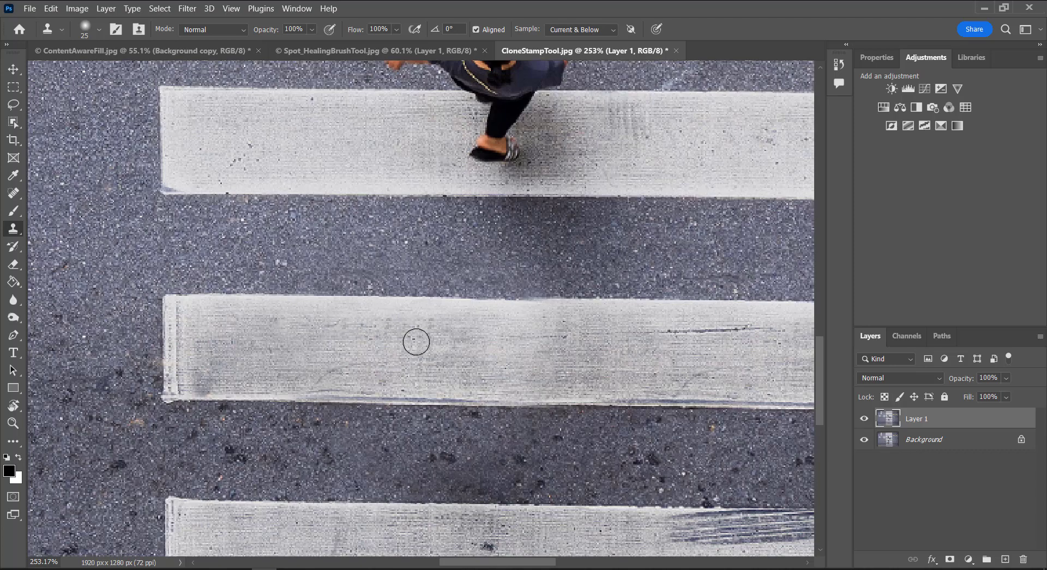
Step: Clone the two yellow road markings onto the asphalt directly below them, beside the lower stripes, using brush size 300
{"action": "scroll", "coordinate": [416, 342], "scroll_direction": "down", "scroll_amount": 6}
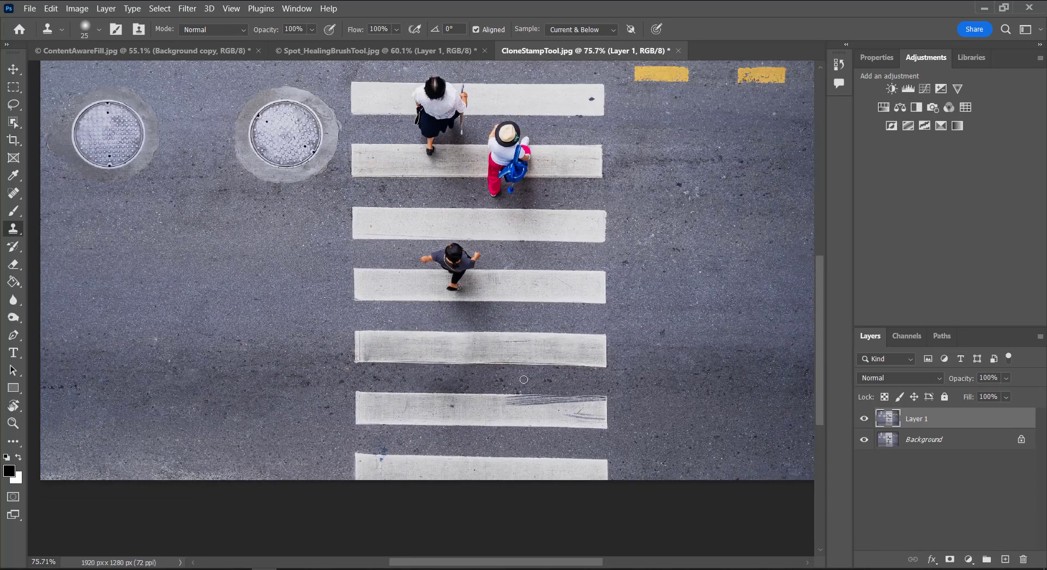
{"action": "scroll", "coordinate": [523, 380], "scroll_direction": "up", "scroll_amount": 2}
{"action": "scroll", "coordinate": [426, 379], "scroll_direction": "right", "scroll_amount": 2}
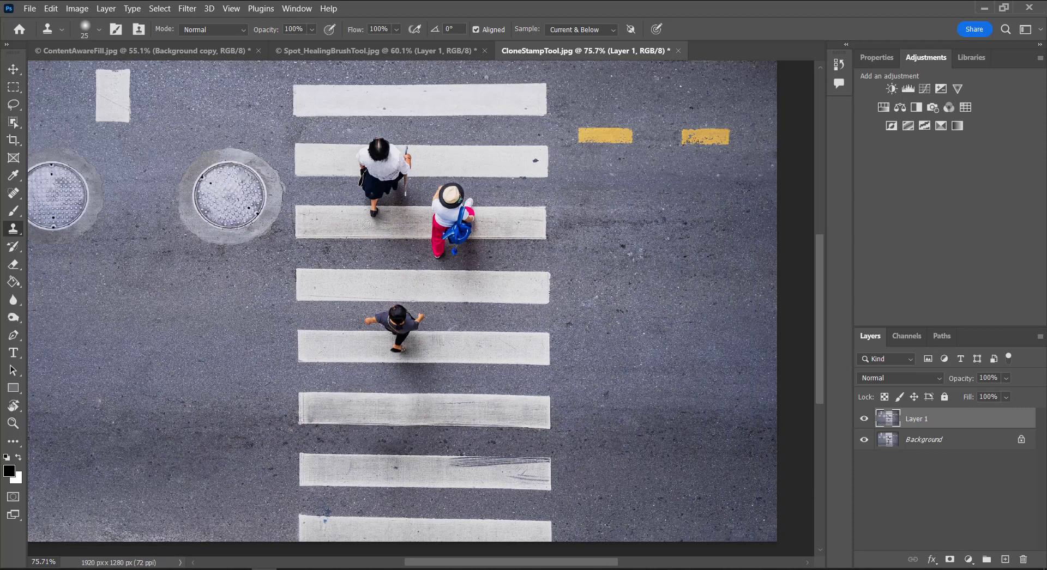
{"action": "scroll", "coordinate": [366, 224], "scroll_direction": "down", "scroll_amount": 2}
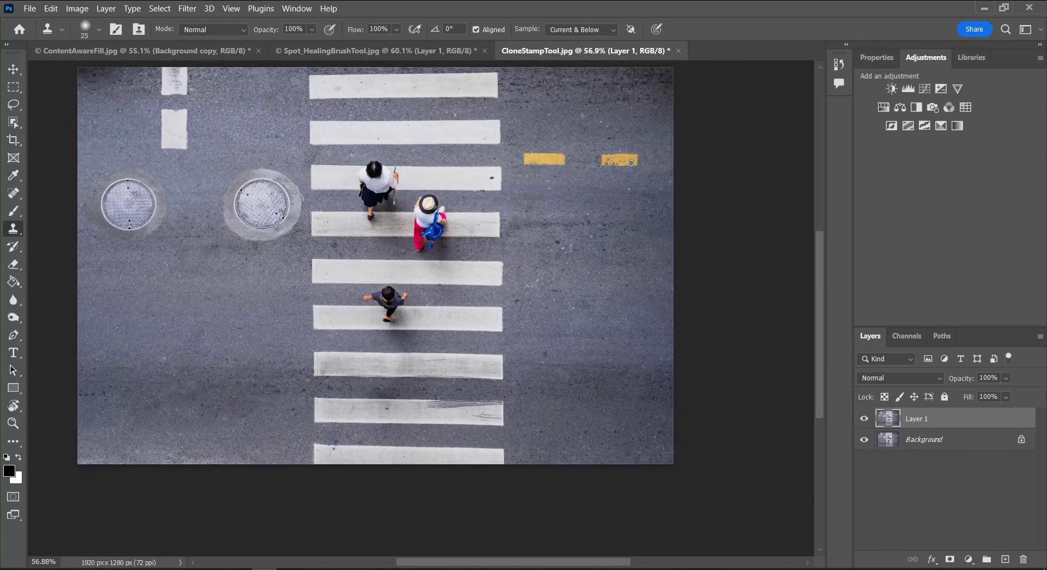
{"action": "key", "text": "bracketright"}
{"action": "key", "text": "bracketright"}
{"action": "key", "text": "bracketright"}
{"action": "key", "text": "bracketright"}
{"action": "key", "text": "bracketright"}
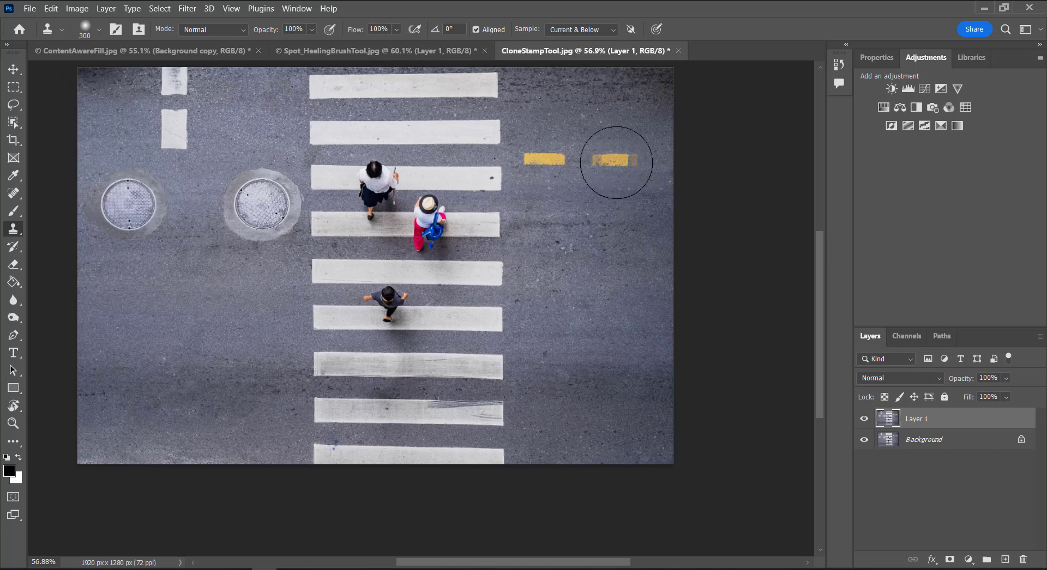
{"action": "left_click", "coordinate": [616, 163], "text": "alt"}
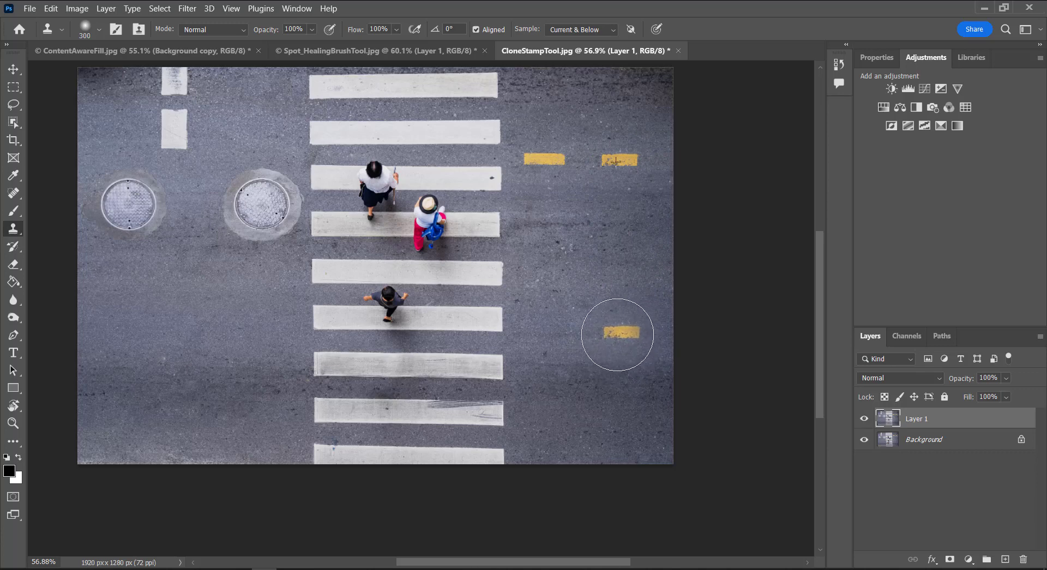
{"action": "left_click", "coordinate": [617, 335]}
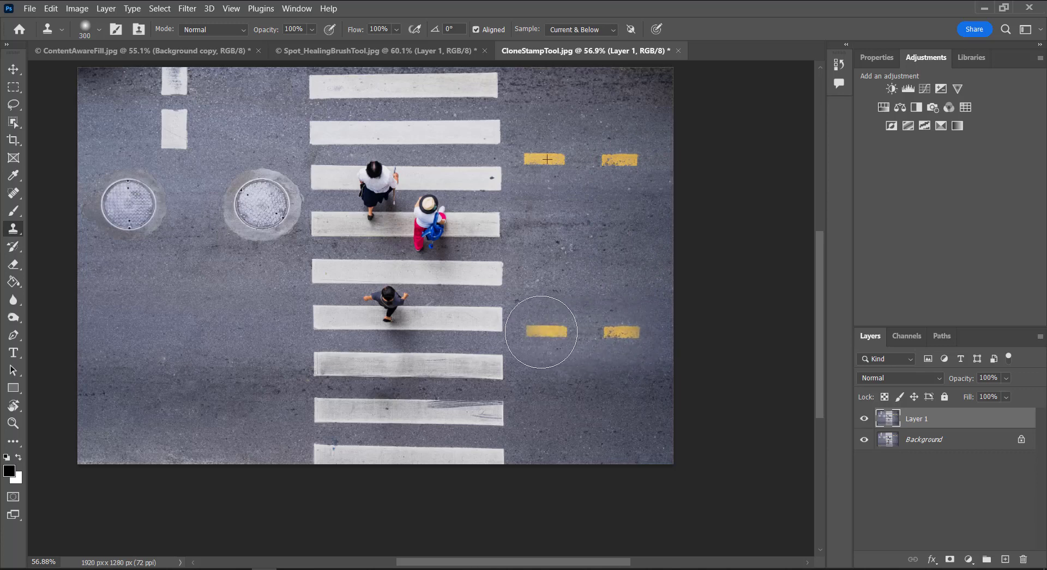
{"action": "left_click", "coordinate": [541, 332]}
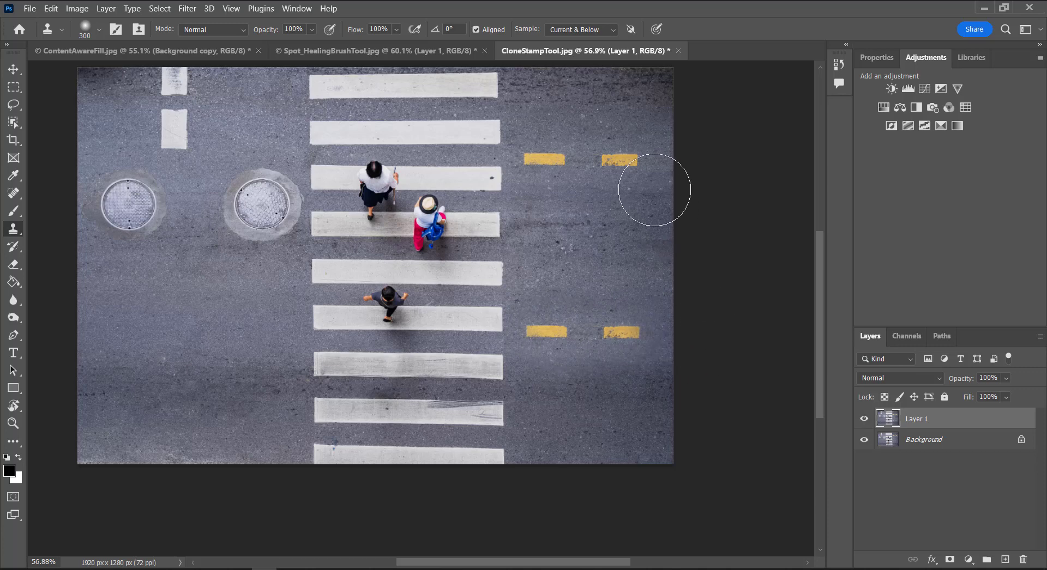
Step: Compare the crosswalk photo before and after the cloning by hiding and showing Layer 1 with the Move tool active
{"action": "key", "text": "v"}
{"action": "left_click", "coordinate": [864, 419]}
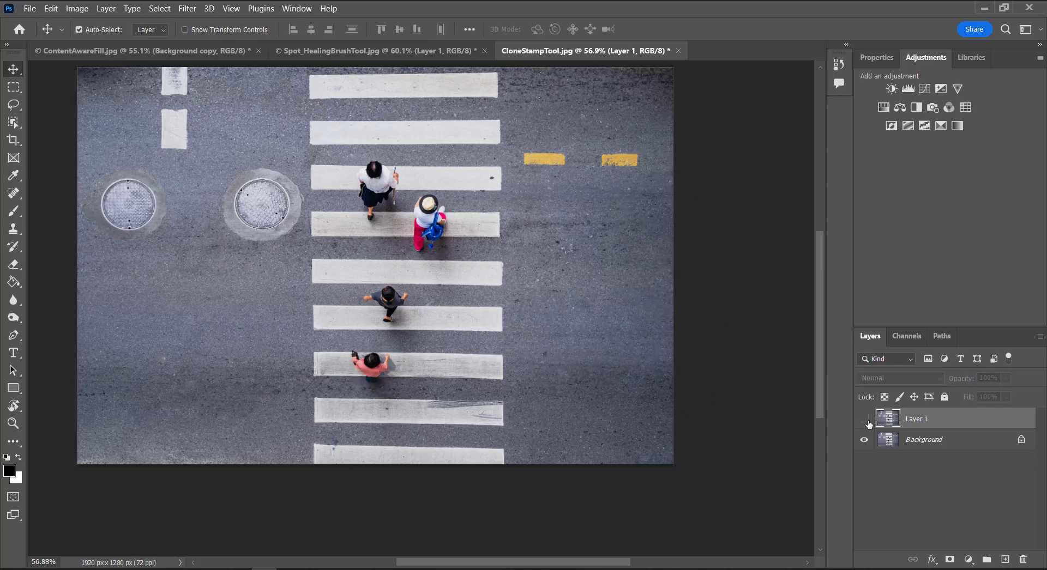
{"action": "left_click", "coordinate": [865, 420]}
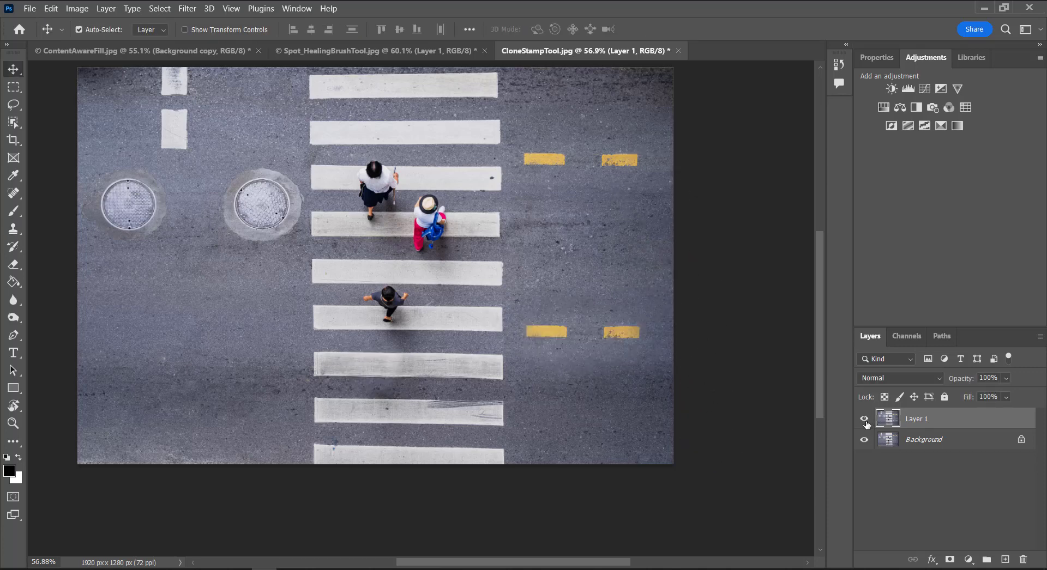